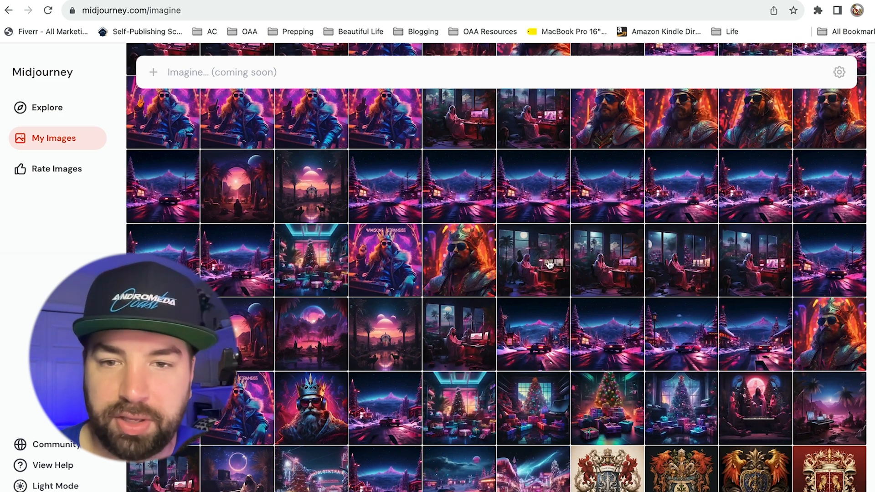
- Open a generated image in the Midjourney gallery and browse the neighbouring synthwave Christmas, nativity and king images with their prompts
left_click(541, 255)
scroll(544, 280, "down", 3)
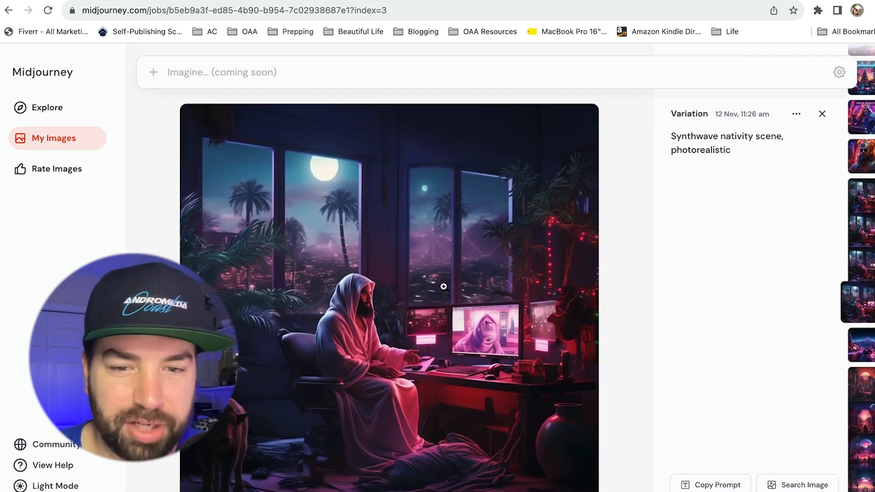
scroll(474, 307, "down", 1)
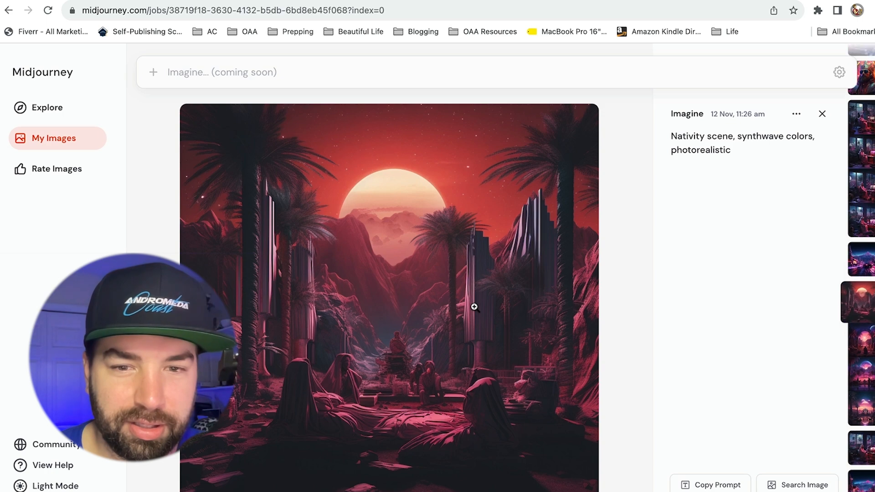
scroll(474, 307, "down", 4)
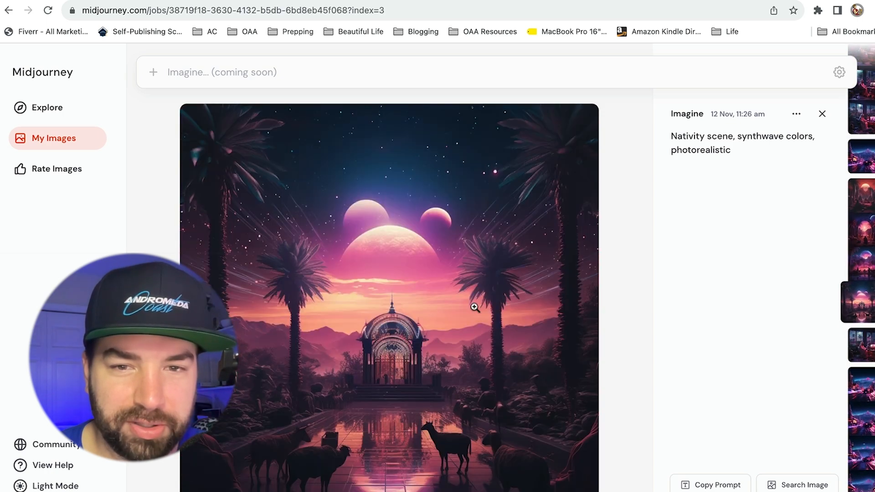
scroll(474, 307, "down", 1)
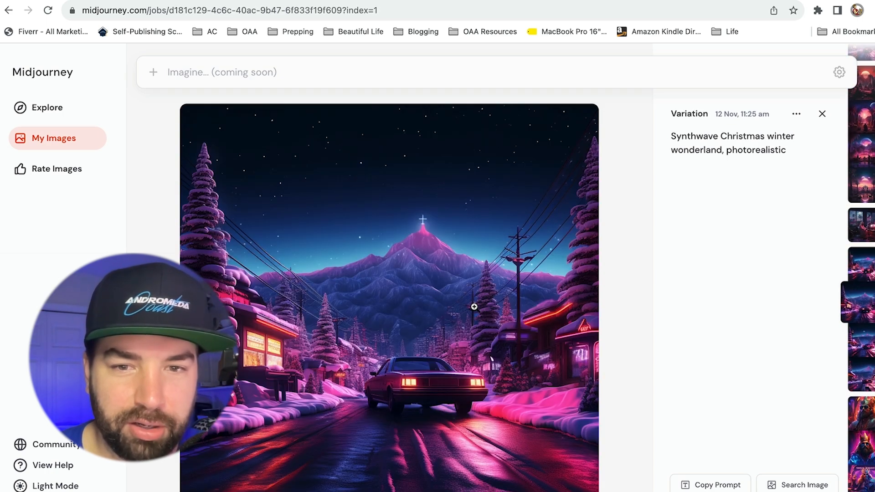
scroll(474, 306, "down", 3)
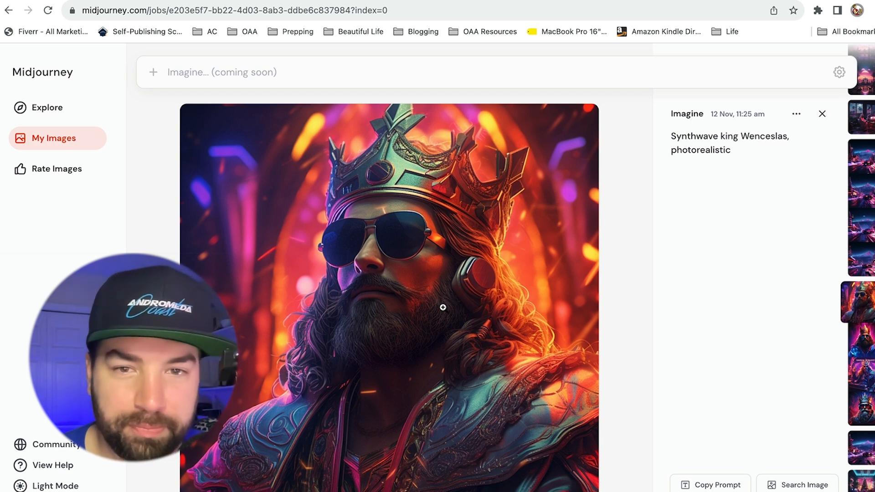
scroll(461, 299, "down", 2)
scroll(461, 299, "down", 2)
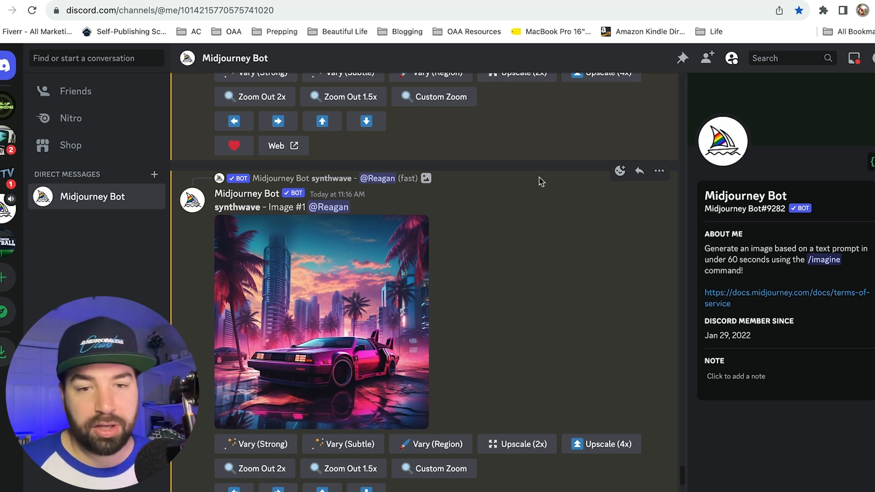
- In Discord's Midjourney Bot chat, examine the upscaled synthwave images and view the original four-image grid enlarged
scroll(542, 184, "down", 3)
scroll(543, 184, "down", 3)
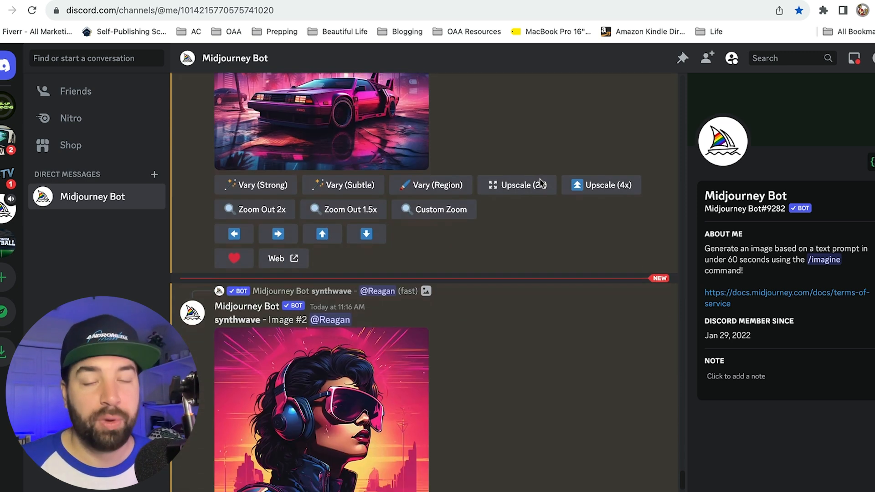
scroll(540, 184, "up", 3)
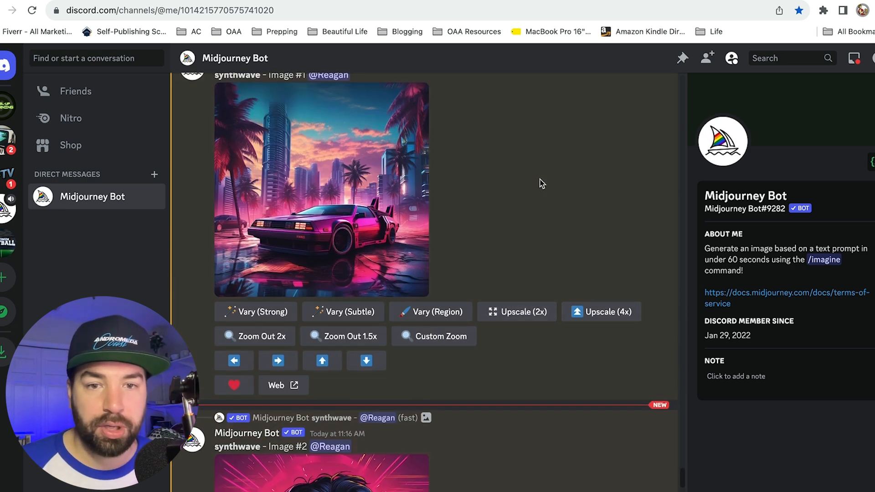
scroll(542, 184, "down", 1)
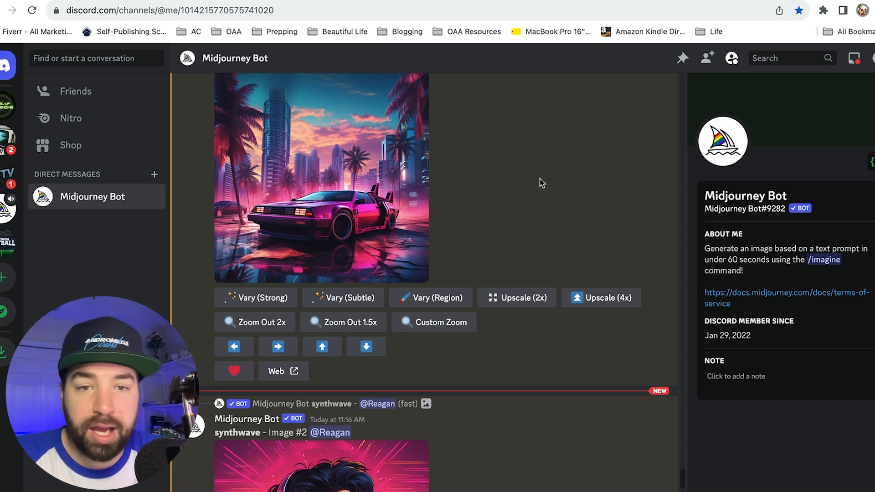
scroll(532, 179, "down", 6)
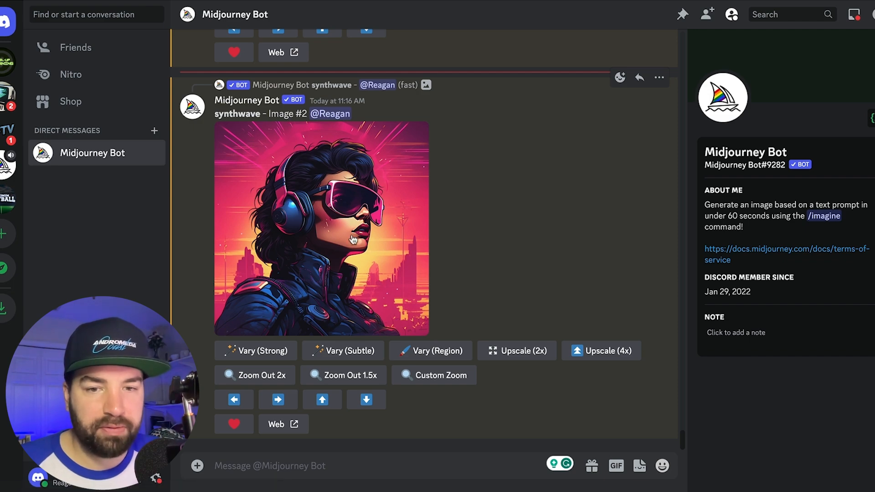
scroll(353, 238, "up", 5)
scroll(353, 239, "up", 15)
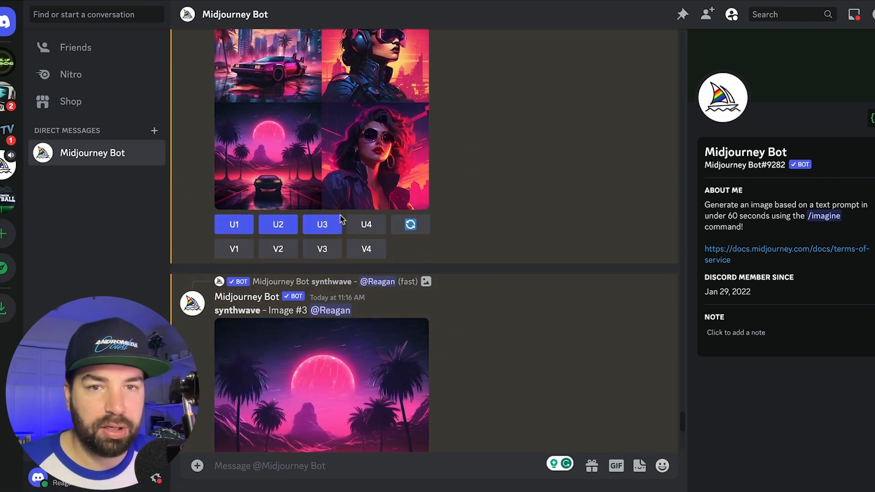
left_click(316, 165)
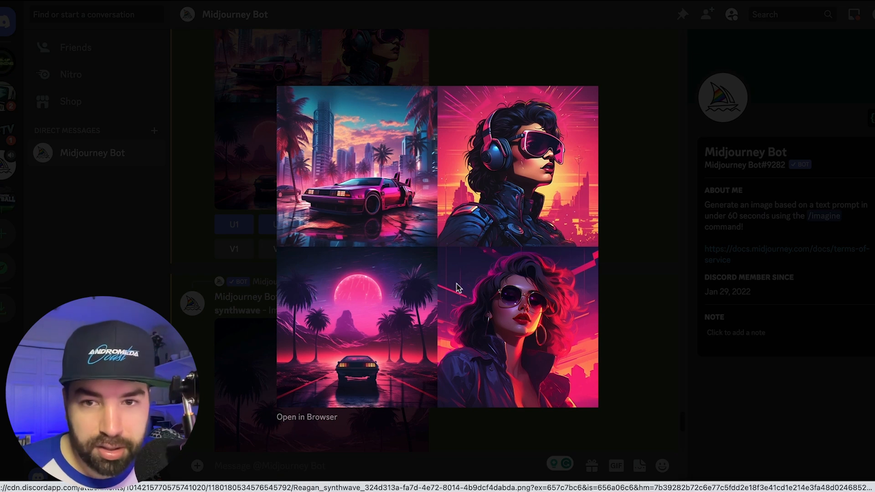
left_click(652, 250)
scroll(366, 262, "up", 2)
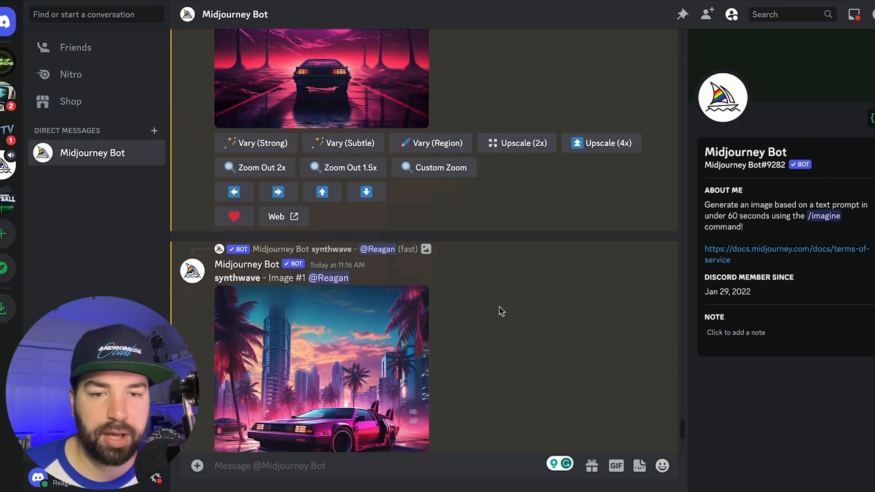
- Generate an image grid with the /imagine command and the prompt "neon christmas, synthwave colors"
left_click(349, 471)
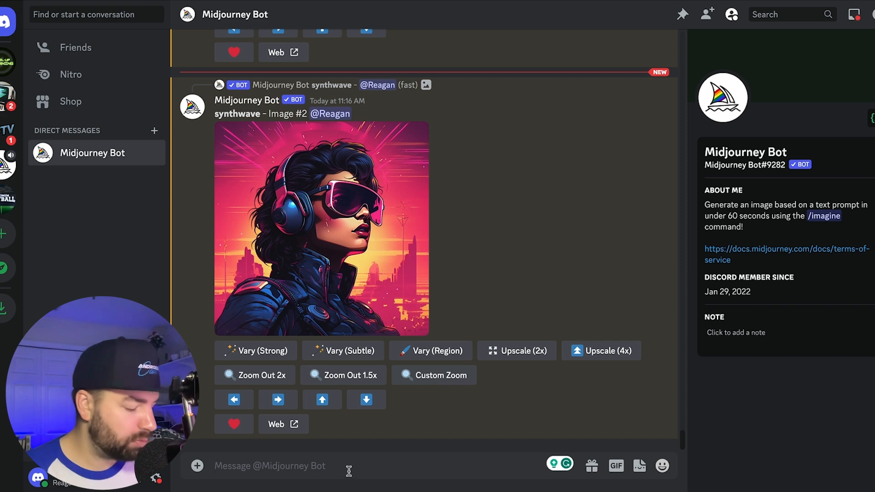
type("/")
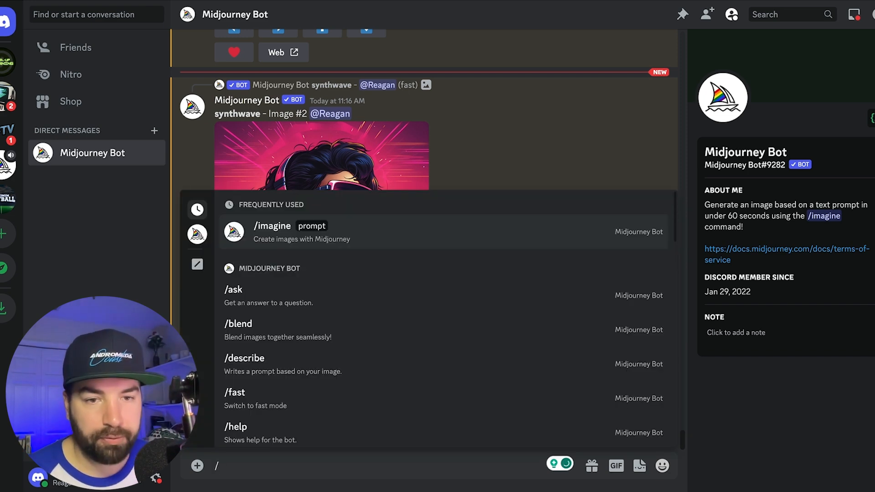
type("imagine")
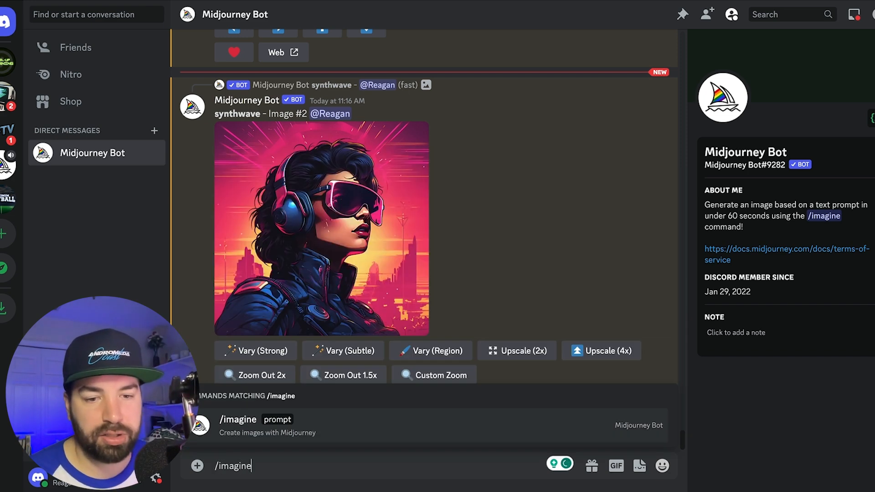
key("Tab")
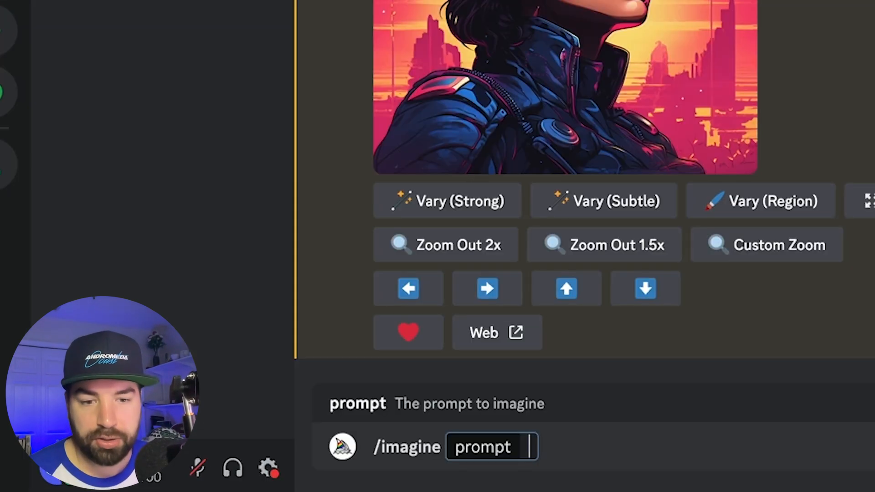
type("ne")
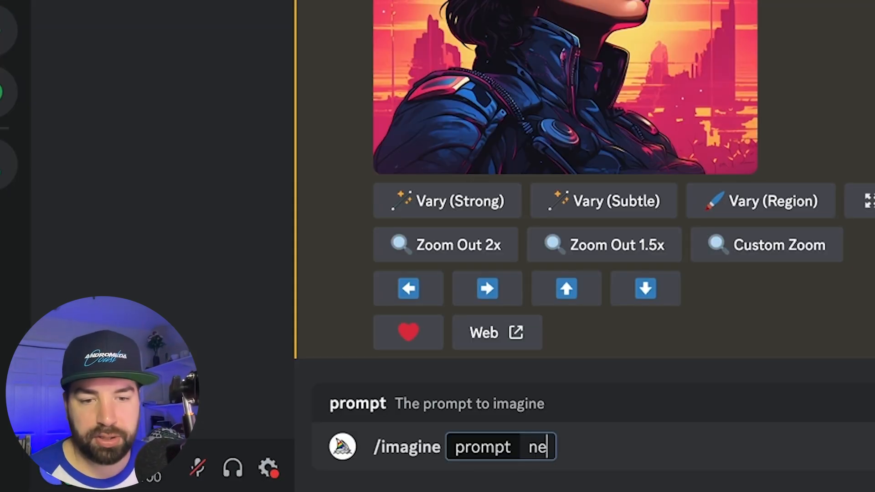
type("on christmas, ")
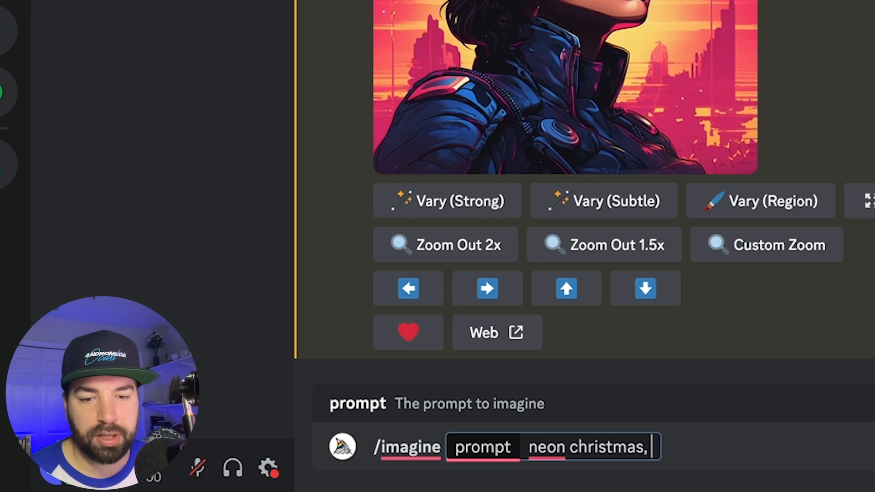
type("synthwave co")
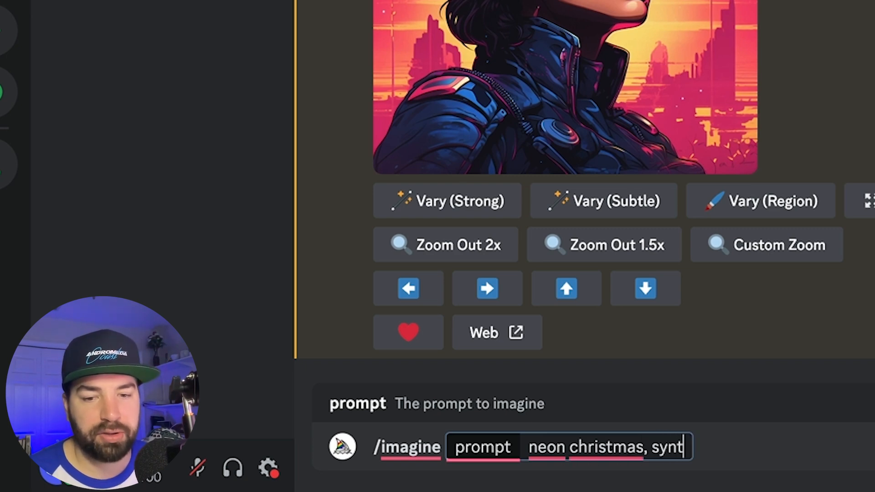
type("lors")
key("Return")
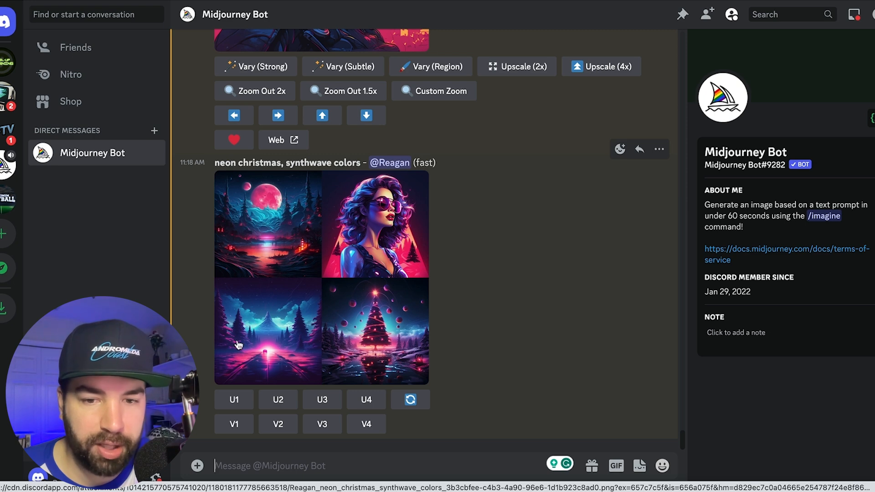
- View the new neon christmas grid enlarged and upscale its first and third images
left_click(293, 263)
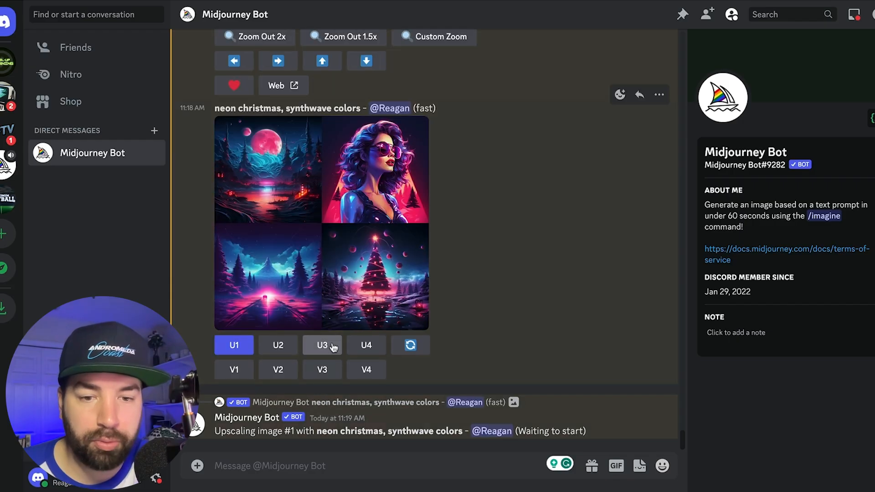
left_click(322, 345)
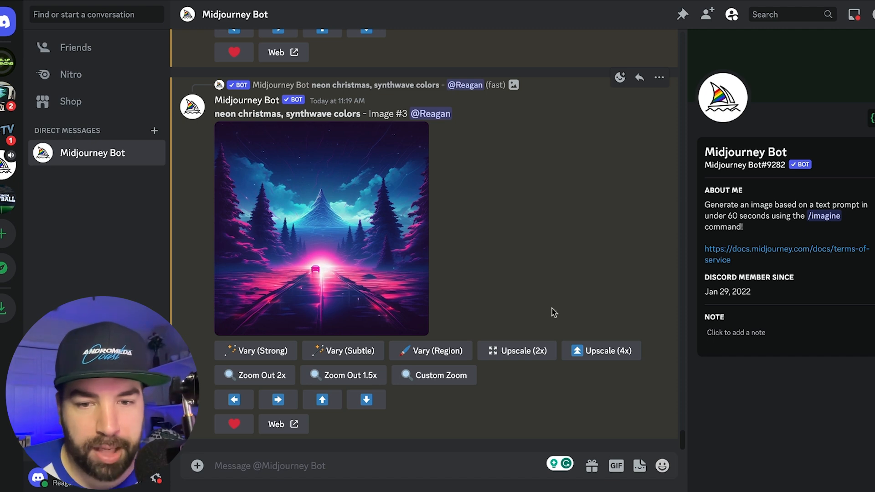
- Compare the two upscaled images, then create subtle variations of the moonlit lake image and strong variations of the road image
scroll(492, 219, "up", 4)
scroll(492, 219, "up", 3)
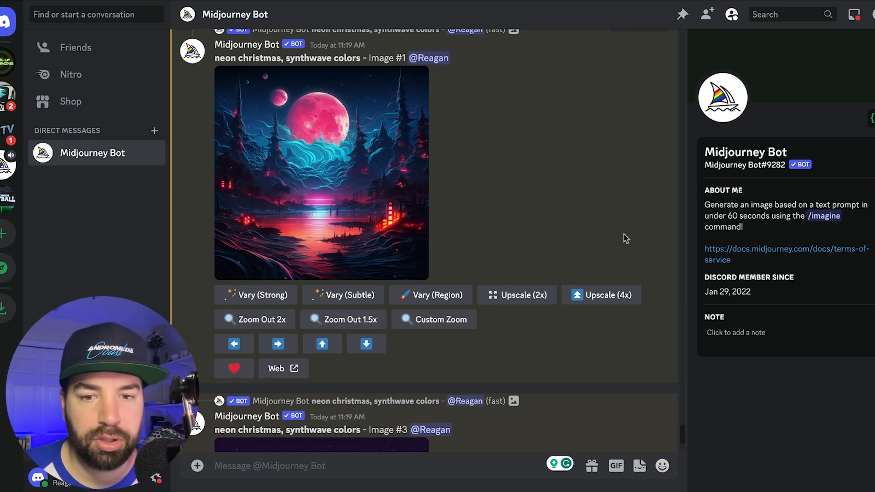
scroll(624, 237, "down", 5)
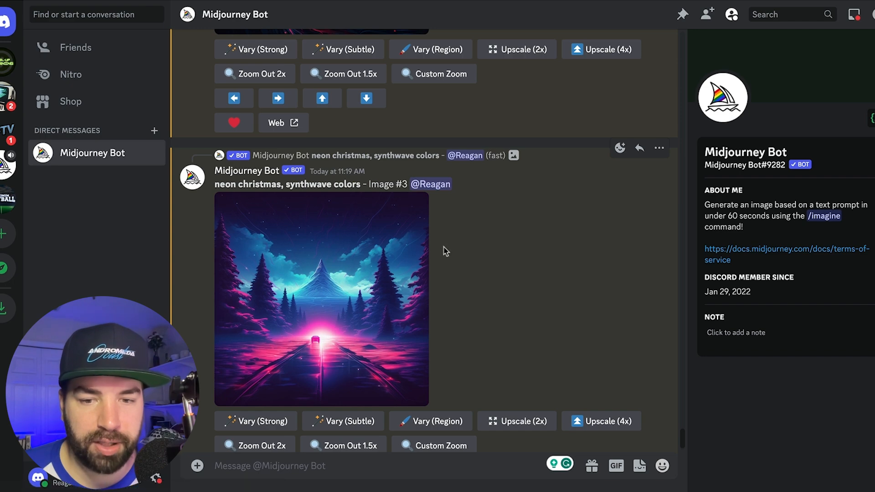
scroll(445, 251, "up", 5)
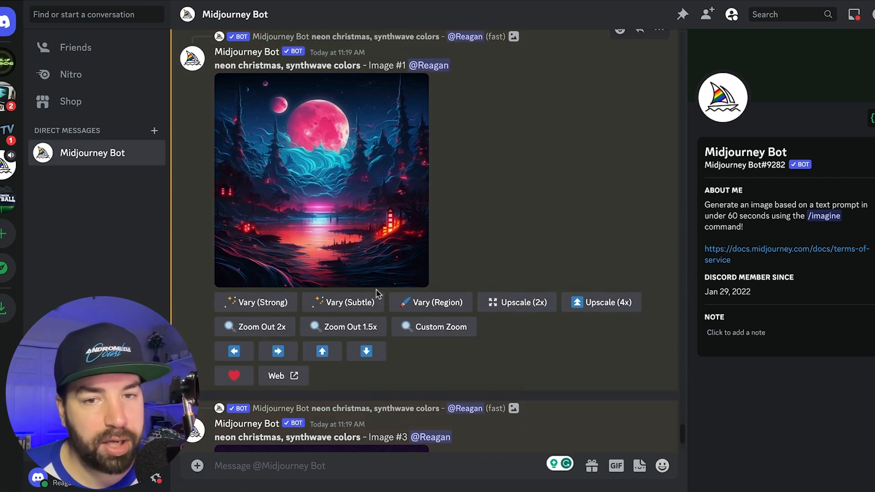
scroll(377, 293, "down", 6)
scroll(377, 294, "up", 4)
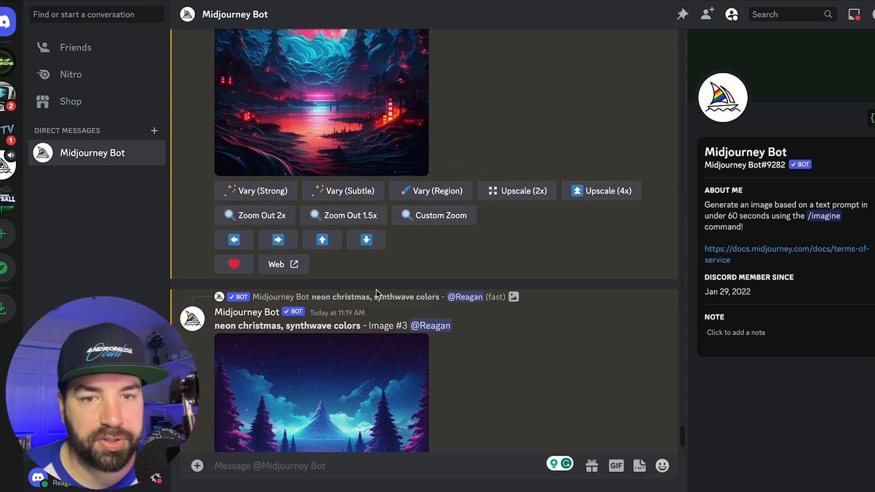
scroll(355, 218, "up", 2)
left_click(349, 292)
scroll(498, 295, "down", 8)
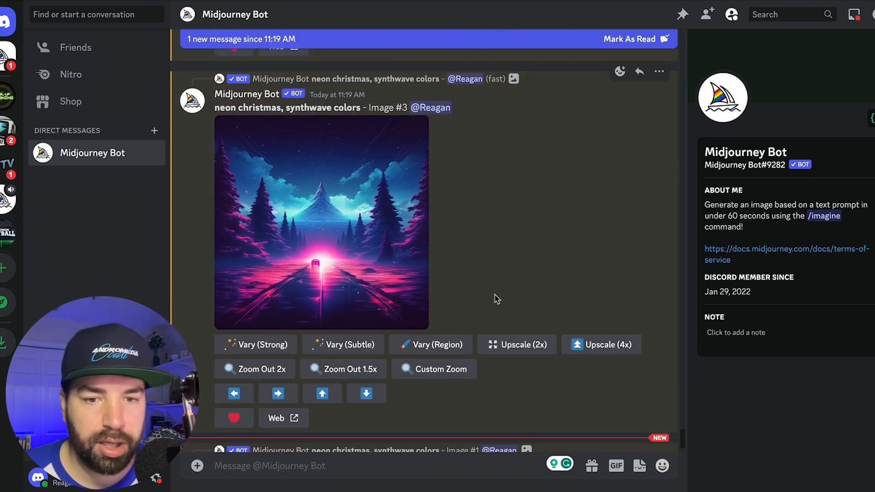
left_click(273, 345)
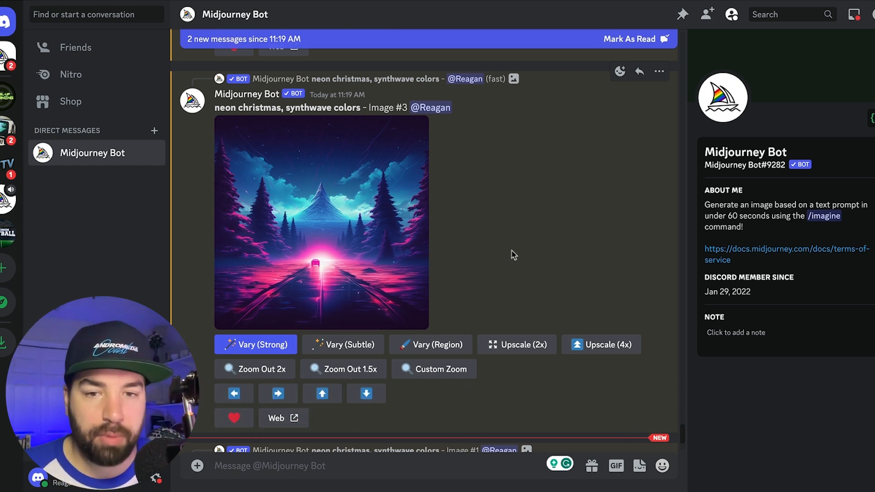
- Upscale both the road image and the moonlit lake image by 4x
left_click(607, 351)
left_click(600, 249)
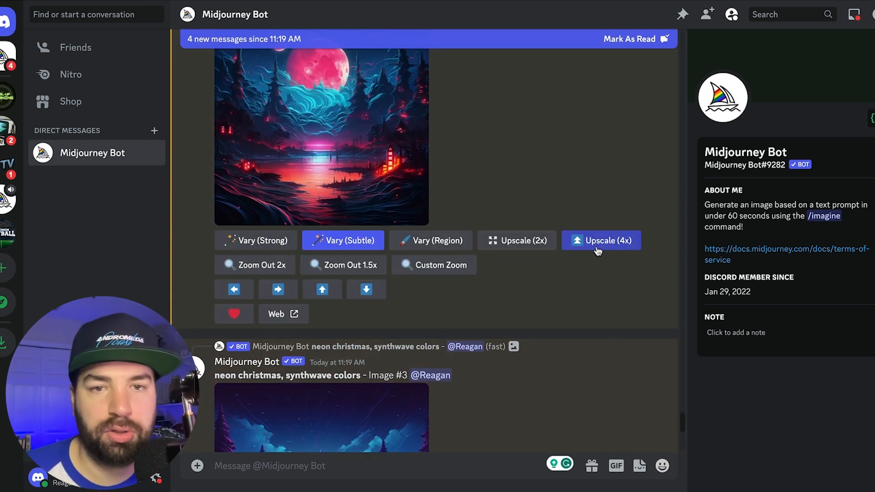
- Inspect the subtle and strong variation grids, and upscale the first subtle variation and the first two strong variations
scroll(568, 246, "up", 3)
scroll(567, 243, "down", 8)
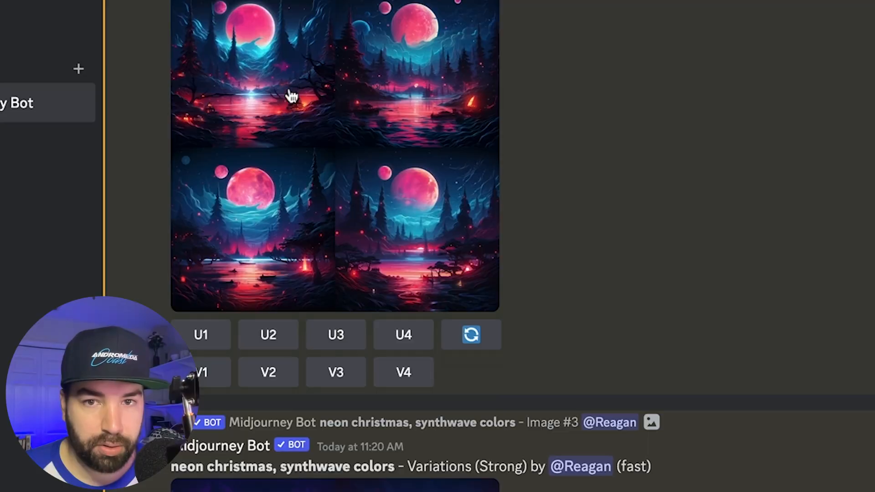
left_click(291, 95)
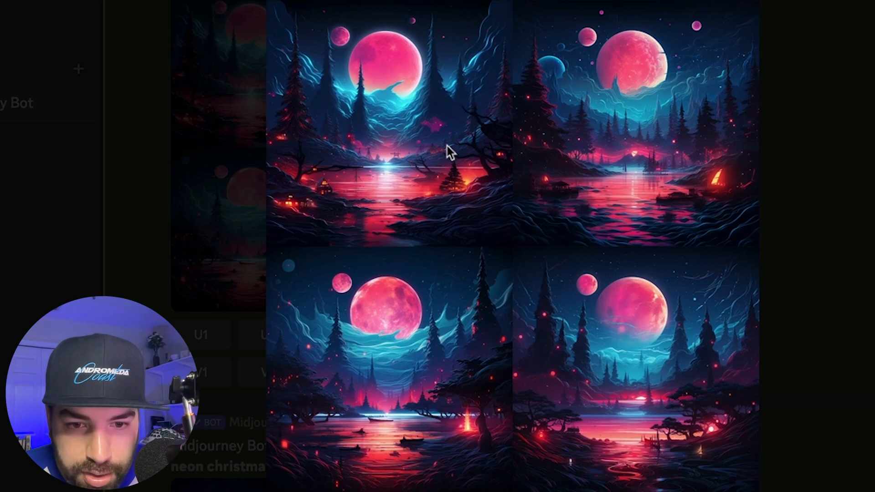
key("Escape")
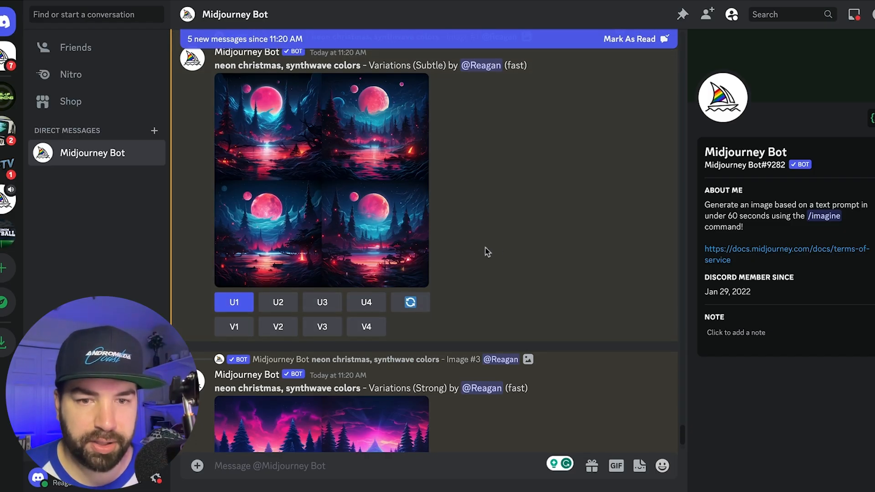
scroll(496, 260, "down", 5)
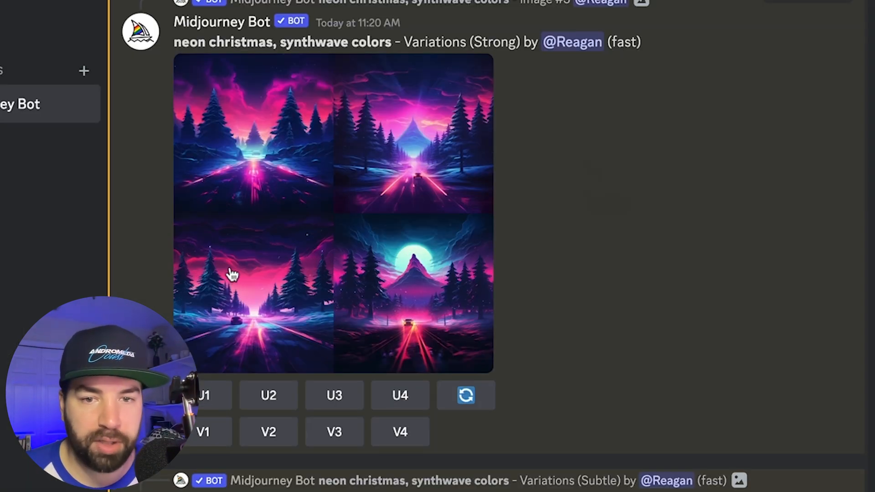
left_click(299, 180)
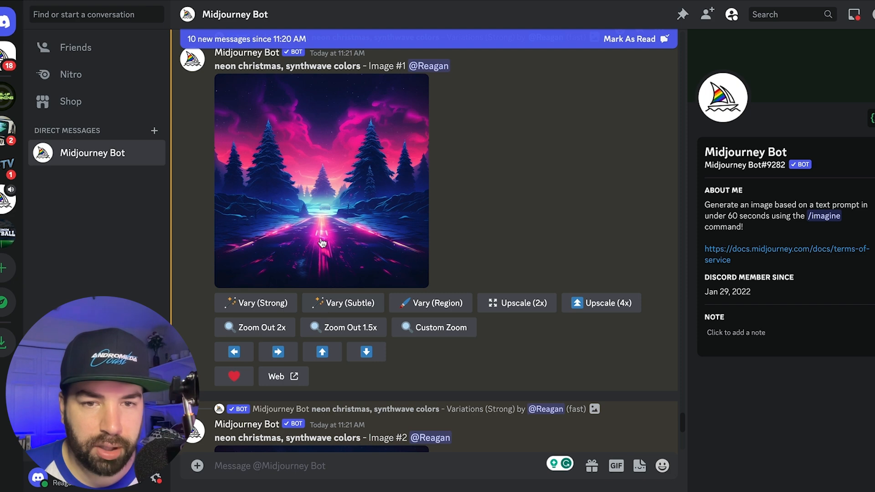
- Try Vary (Region) on the first strong-variation road image, selecting the distant car as the area to replace
left_click(468, 302)
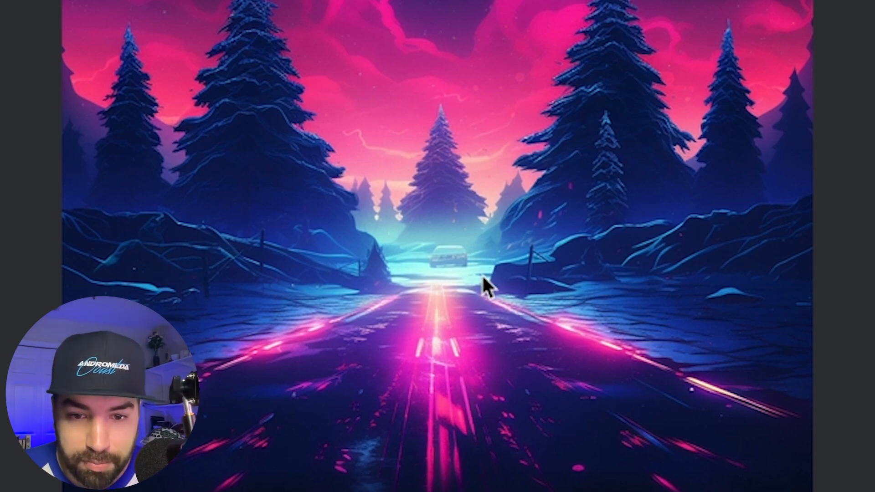
left_click_drag(392, 234, 492, 285)
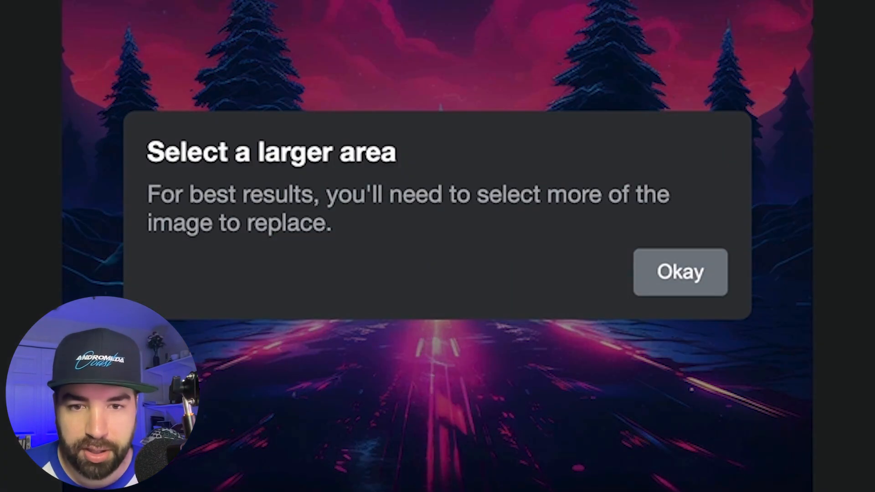
left_click(723, 272)
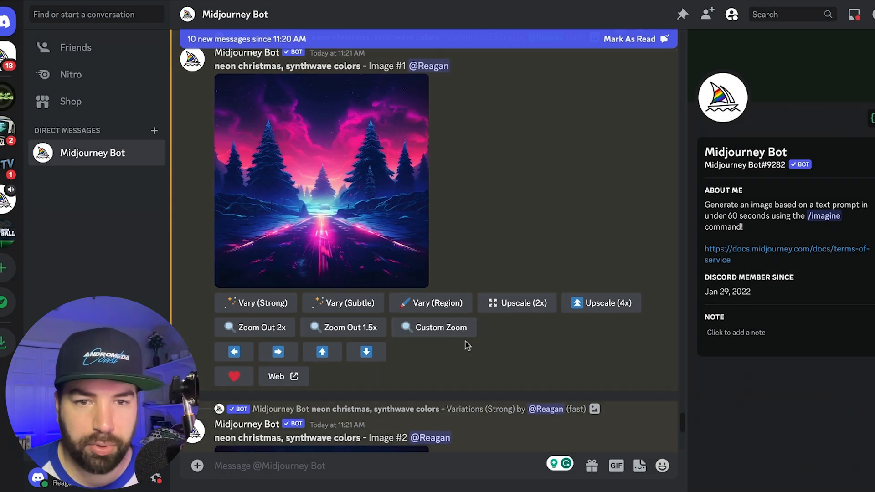
scroll(533, 188, "down", 10)
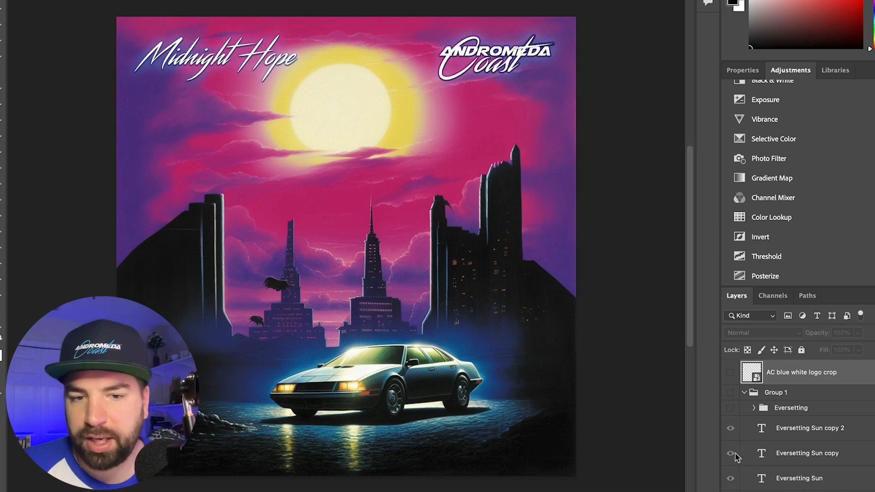
- Switch to Photoshop and examine the Midnight Hope cover's artwork, logos and layer stack down to its image layers
scroll(642, 190, "right", 3)
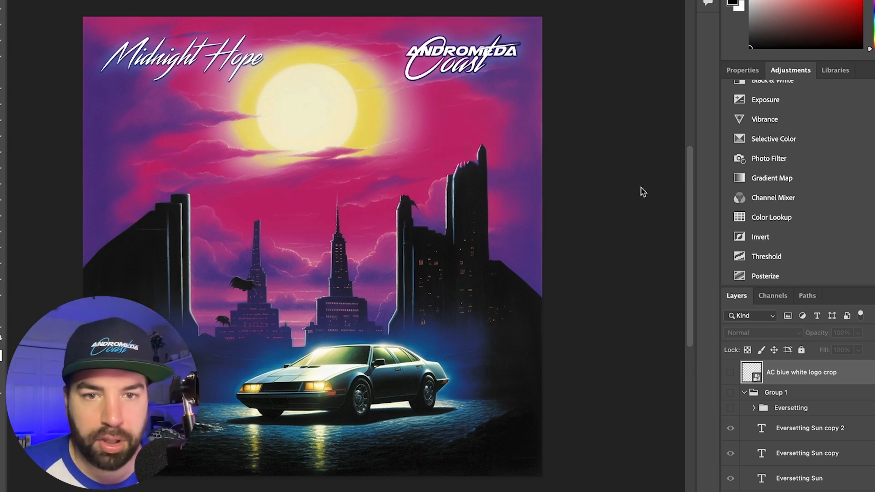
scroll(626, 190, "down", 3)
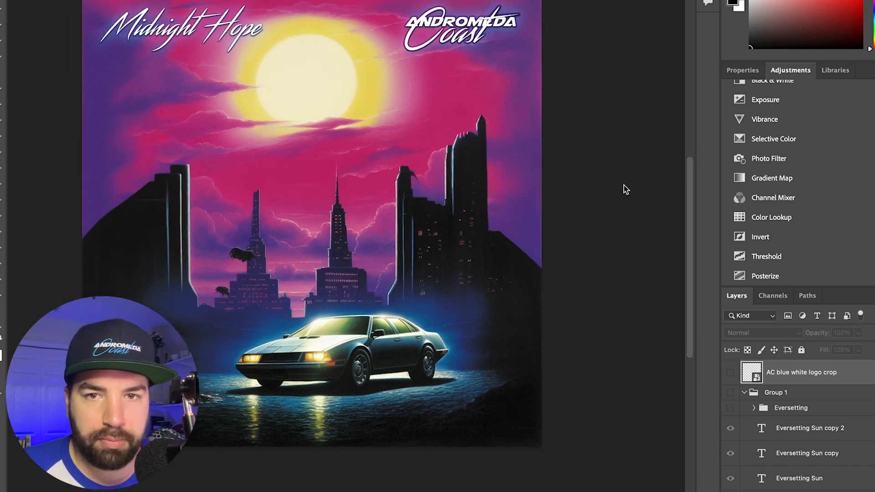
scroll(626, 190, "left", 5)
scroll(625, 190, "right", 4)
scroll(795, 386, "down", 10)
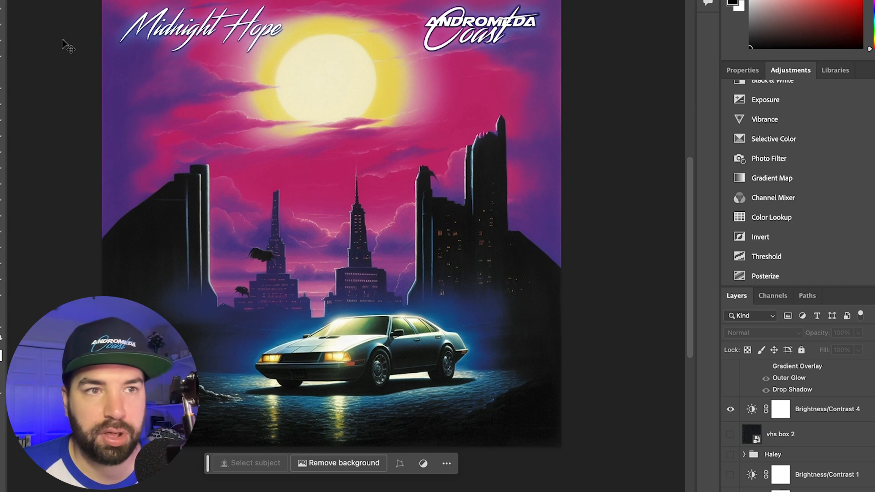
scroll(338, 246, "up", 3)
scroll(338, 246, "left", 2)
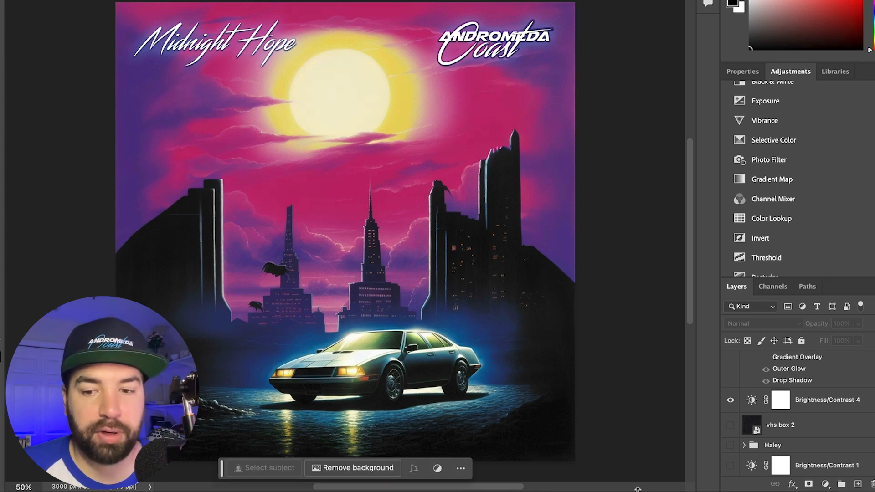
left_click_drag(638, 490, 638, 491)
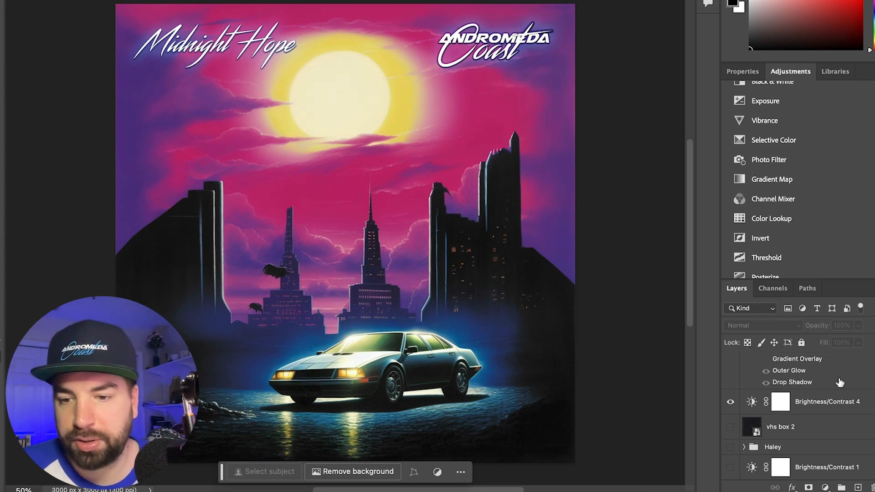
scroll(840, 382, "down", 5)
scroll(839, 382, "down", 10)
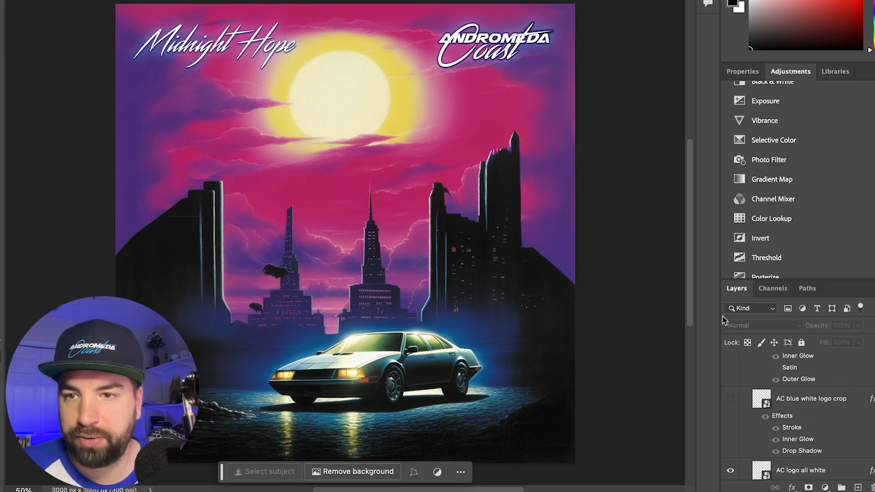
scroll(840, 433, "up", 5)
scroll(839, 434, "down", 5)
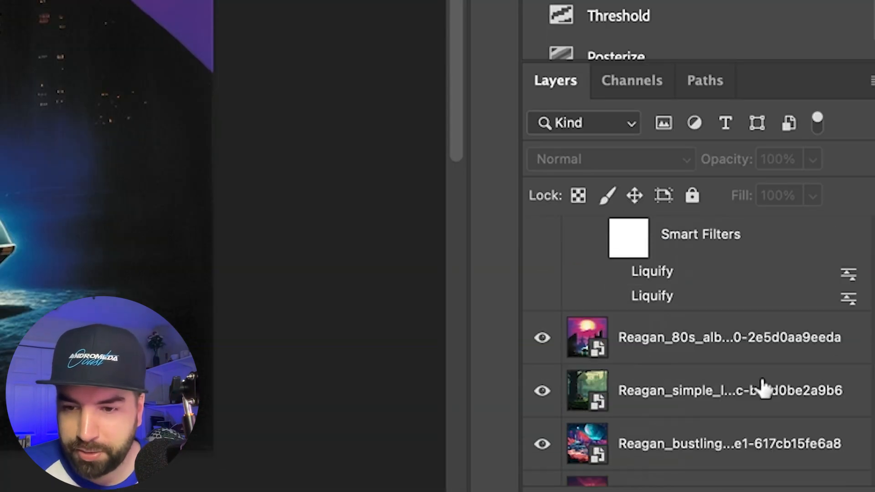
scroll(697, 336, "down", 1)
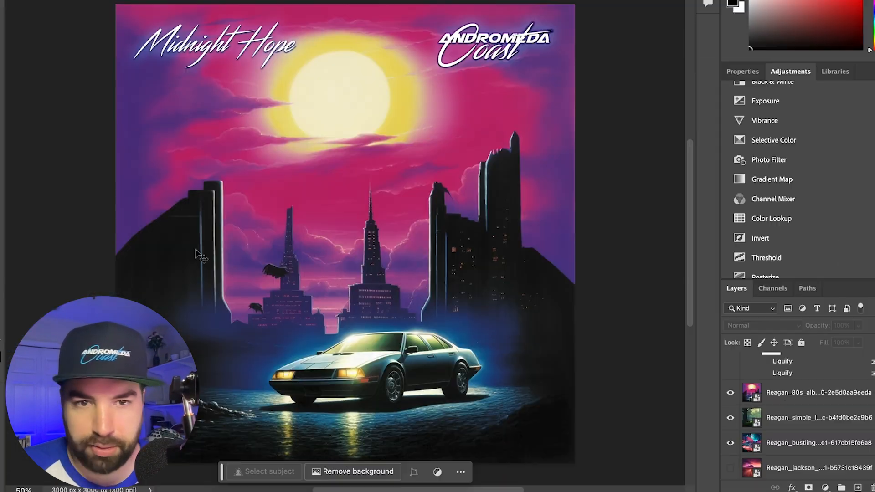
- Place the downloaded neon christmas PNG above the 80s album image layer and change the song title text to Neon Christmas
left_click(231, 477)
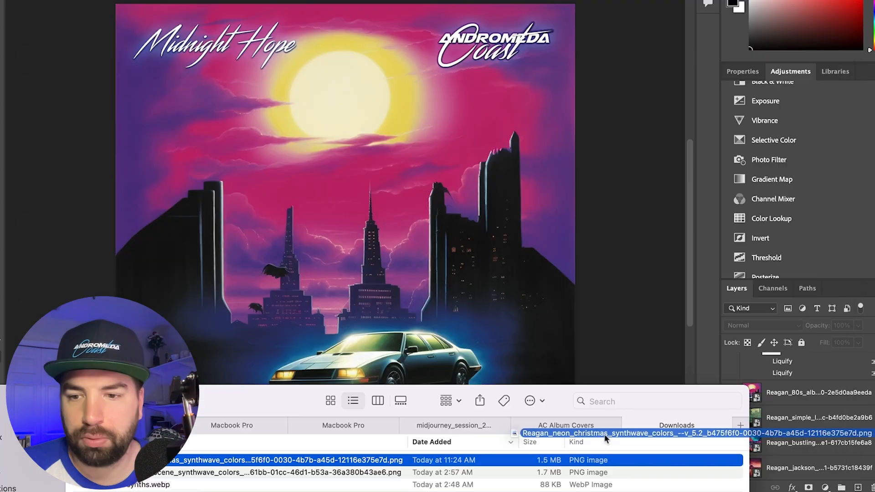
mouse_move(765, 392)
left_mouse_down()
mouse_move(791, 389)
mouse_move(802, 424)
mouse_move(801, 372)
left_mouse_up()
left_click(671, 59)
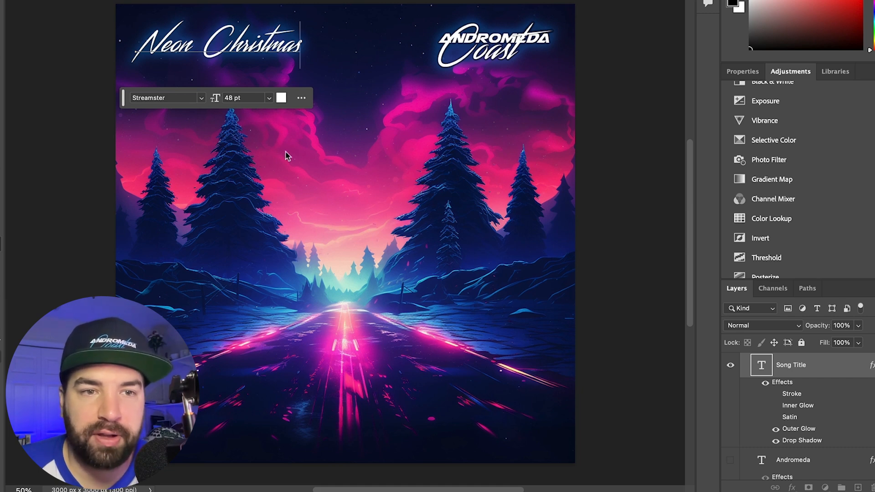
- Open the Song Title layer's style settings at Outer Glow, keeping the title on the artwork in view
scroll(816, 383, "down", 2)
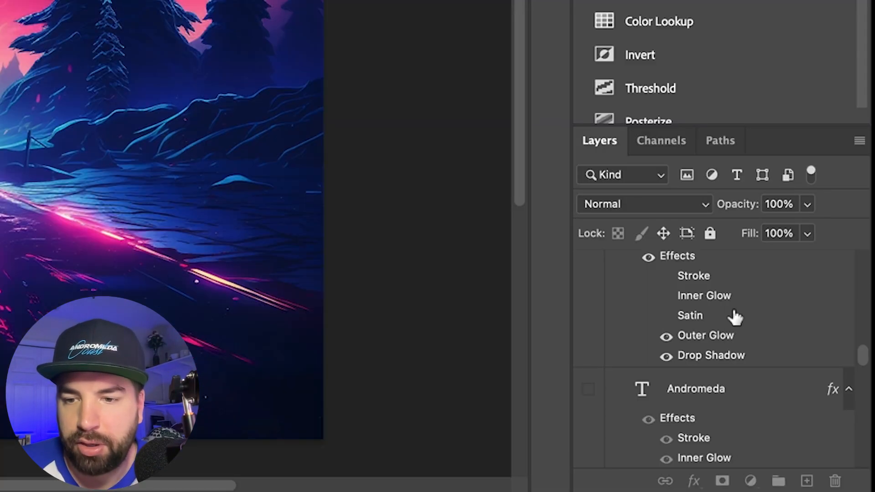
scroll(735, 316, "up", 2)
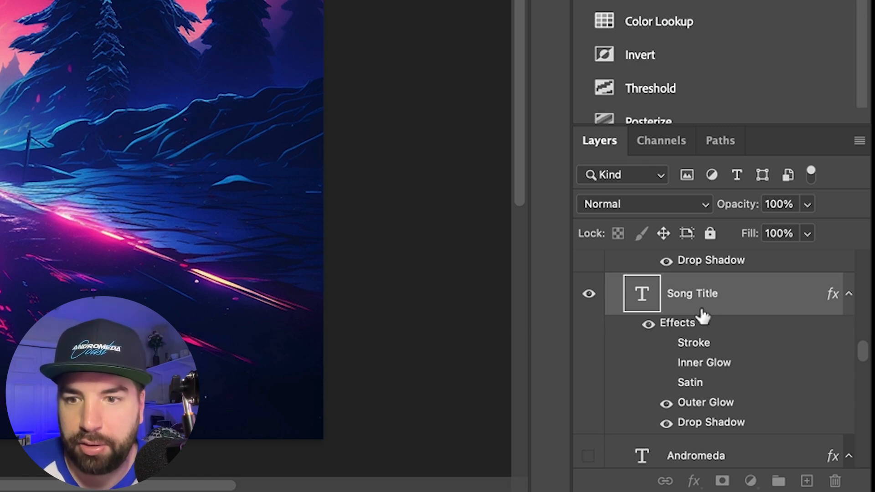
double_click(702, 319)
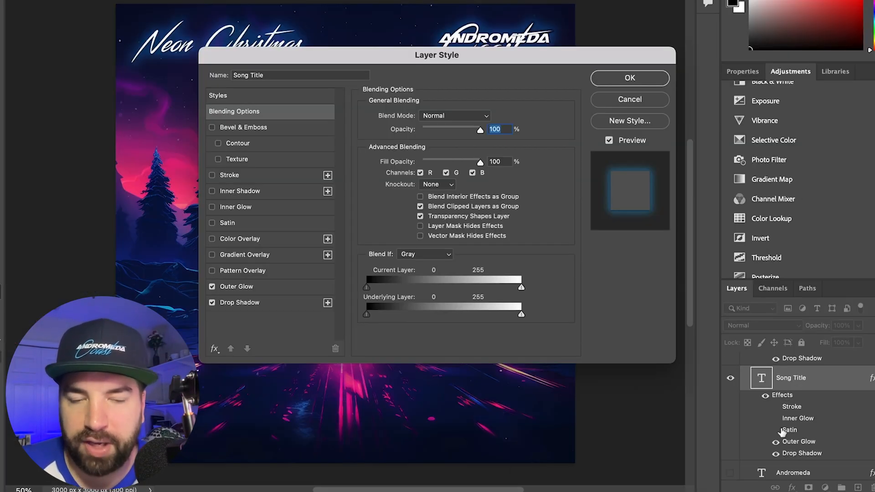
left_click_drag(455, 55, 596, 0)
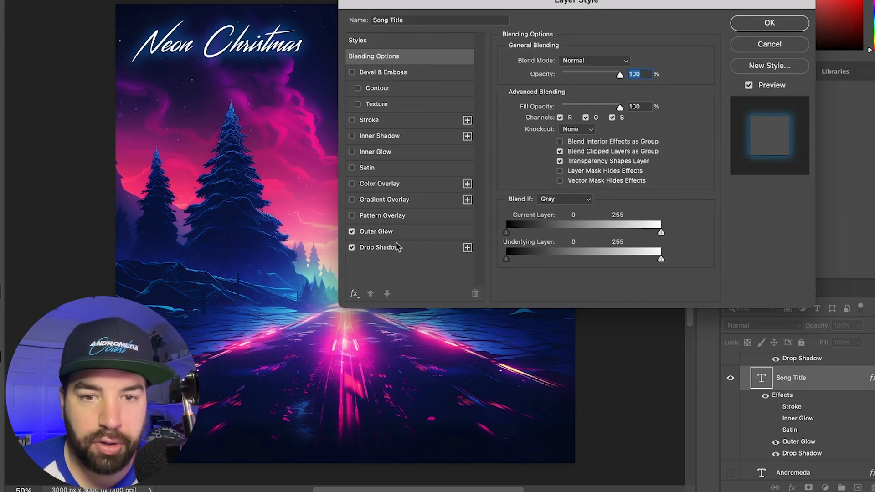
left_click(382, 232)
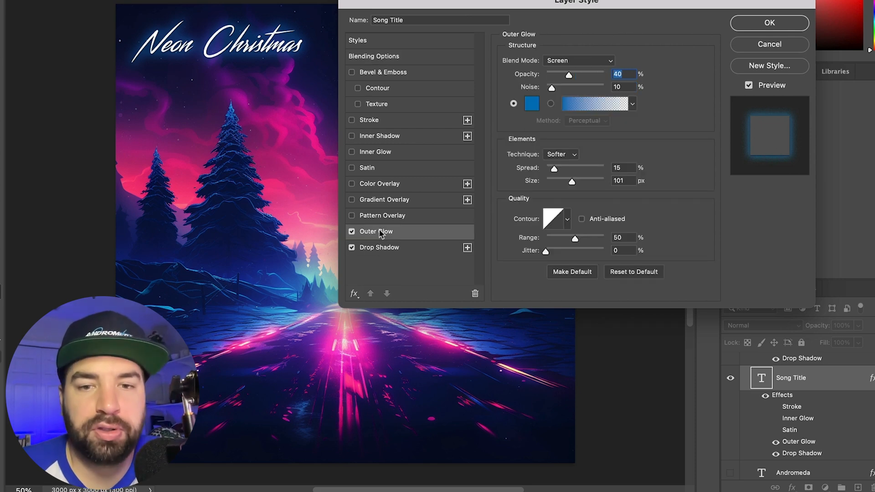
left_click_drag(521, 3, 581, 0)
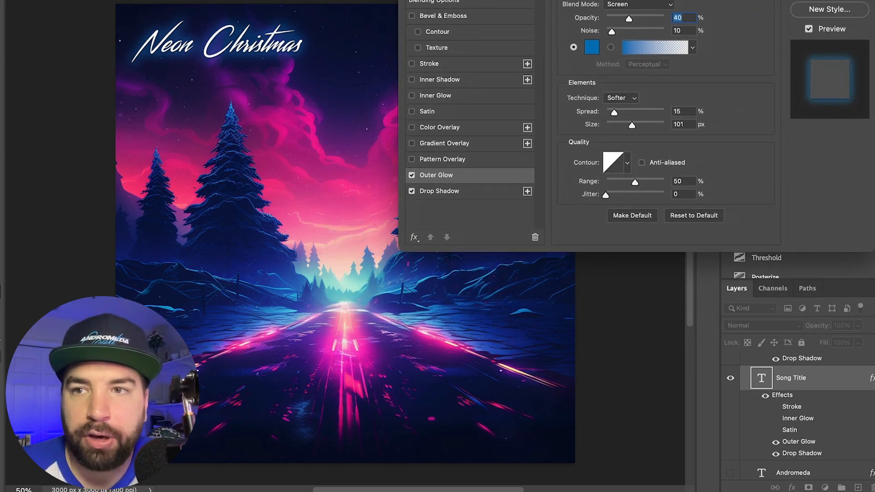
- Recolour the Song Title's outer glow by sampling teal and pink tones from the artwork, settling on the pink of the sky
left_click(591, 47)
left_click_drag(455, 111, 657, 155)
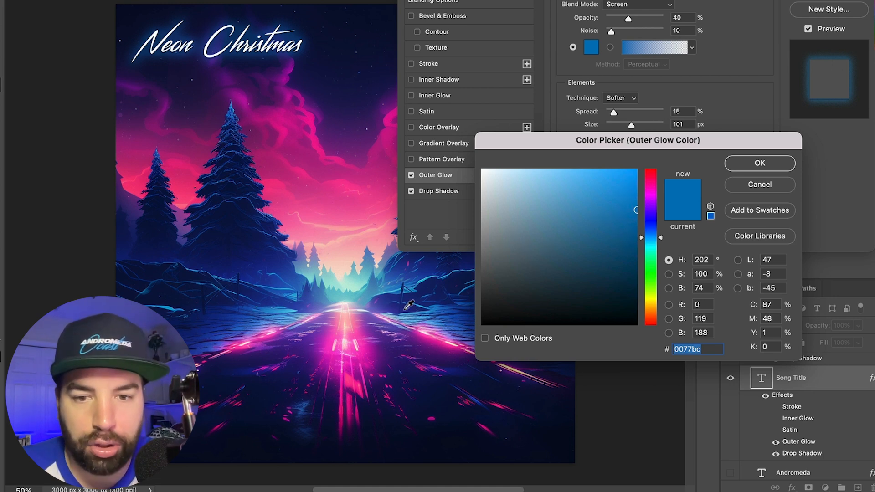
left_click(394, 288)
left_click_drag(547, 0, 660, 0)
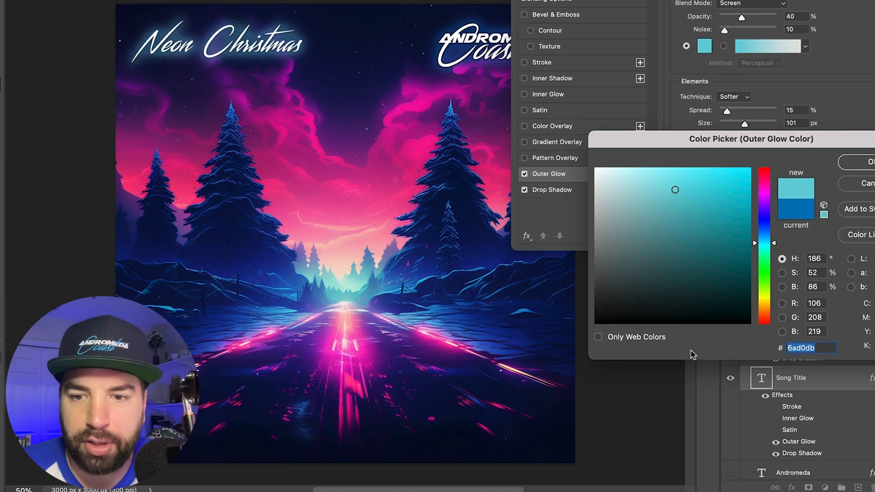
left_click_drag(780, 146, 554, 275)
left_click(244, 323)
left_click(311, 188)
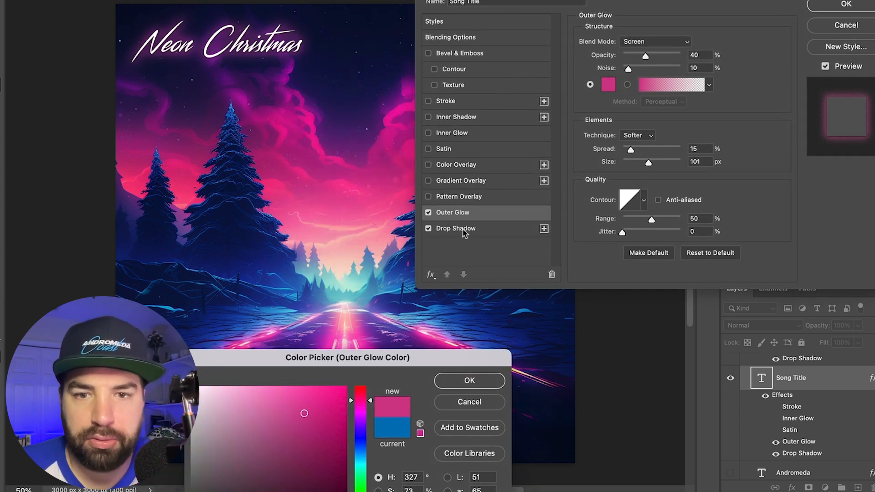
key("Return")
- Set the Song Title's drop shadow colour to dark blue #101c69 based on the landscape, adjust the shadow size and apply the style
left_click(464, 230)
left_click(704, 44)
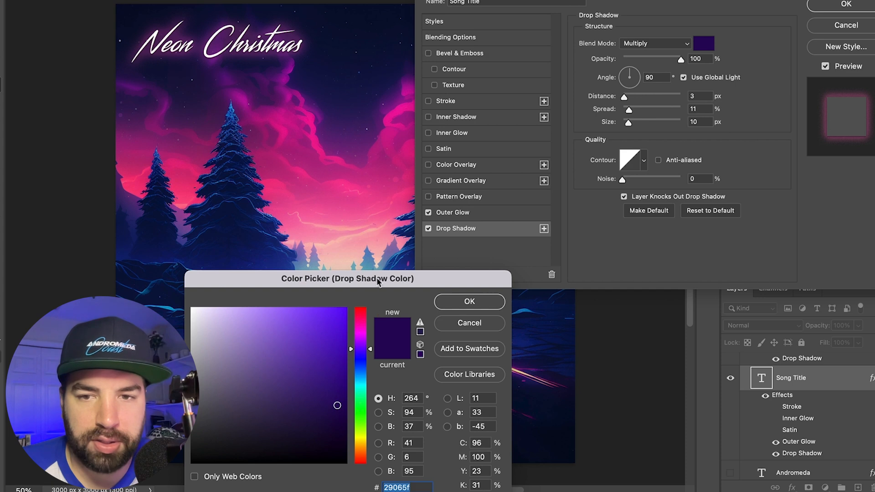
left_click_drag(377, 282, 630, 216)
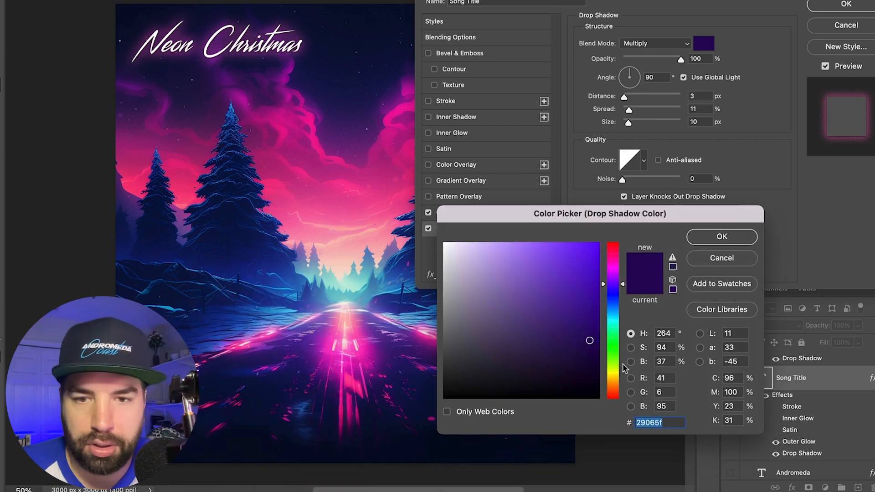
left_click(263, 258)
left_click(576, 334)
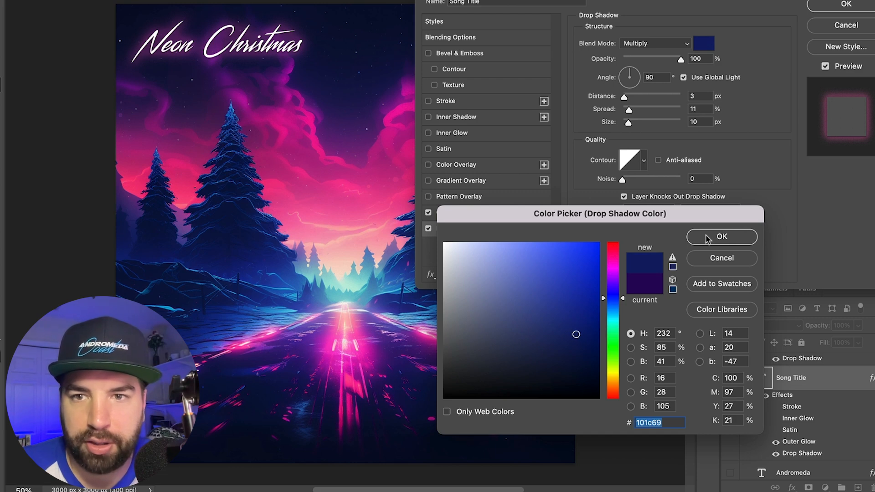
left_click(706, 237)
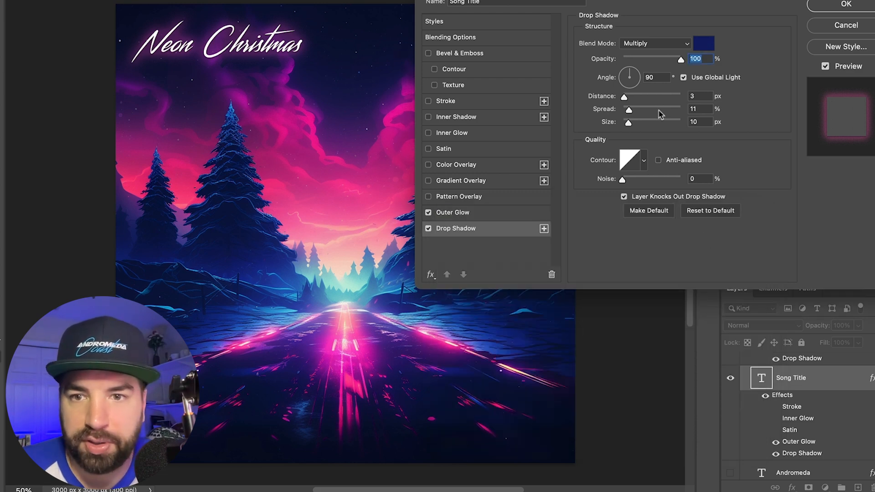
mouse_move(629, 127)
left_mouse_down()
mouse_move(683, 128)
mouse_move(602, 131)
mouse_move(630, 131)
left_mouse_up()
key("Return")
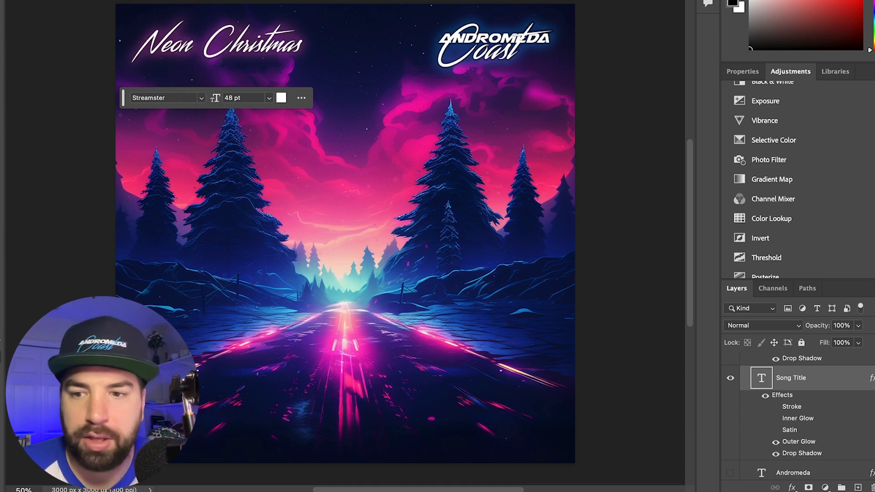
- Set the stroke colour of the AC logo all white layer to dark blue #101e74, sampled from the snowy landscape
scroll(801, 417, "down", 2)
scroll(813, 420, "up", 8)
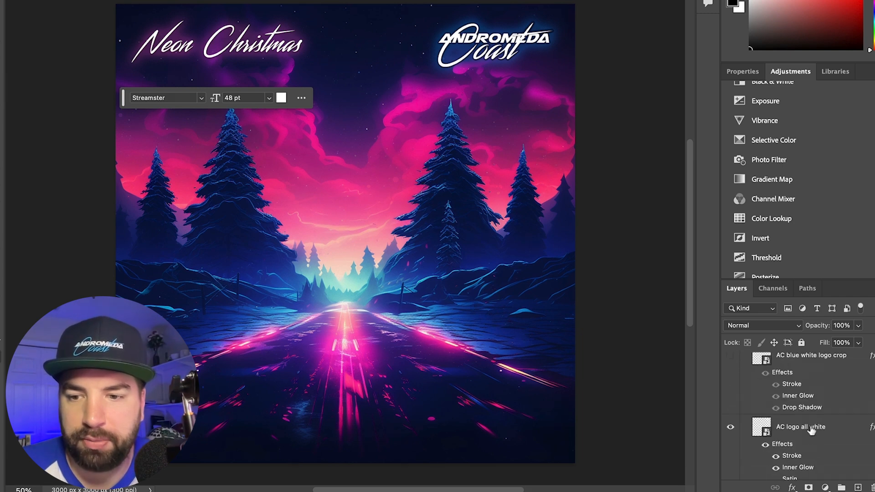
scroll(814, 430, "down", 1)
double_click(787, 415)
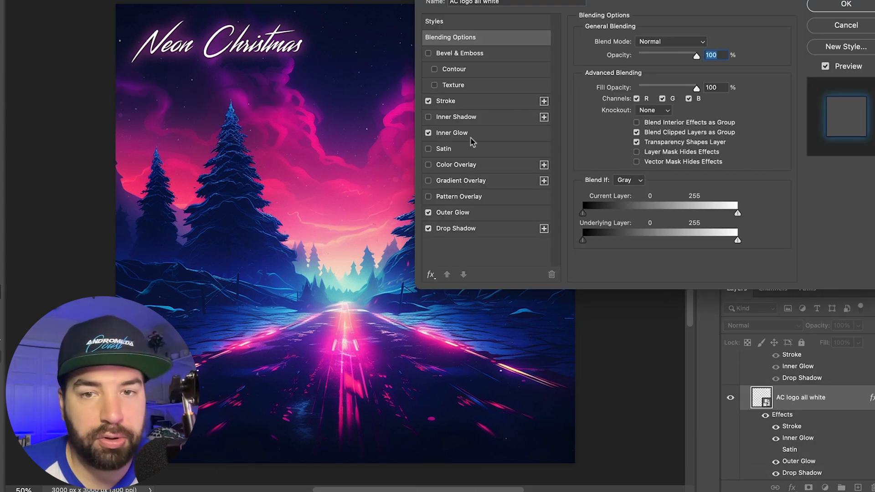
left_click_drag(545, 1, 432, 85)
left_click(353, 210)
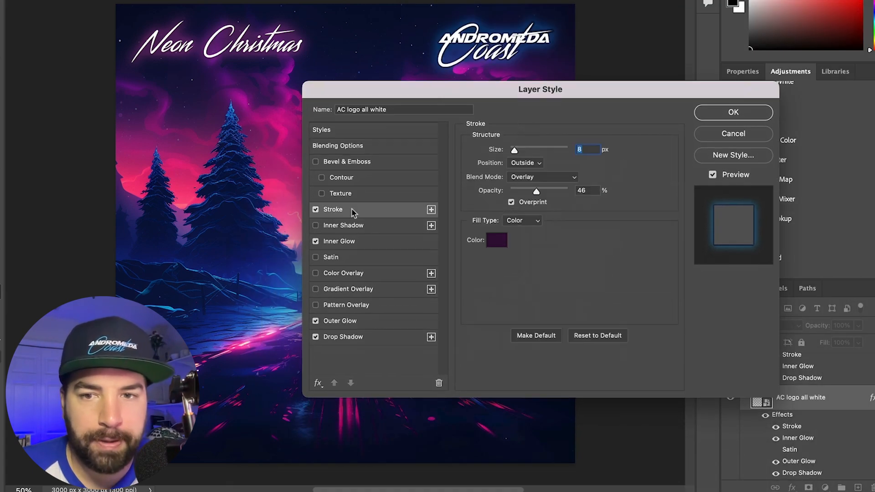
left_click(497, 241)
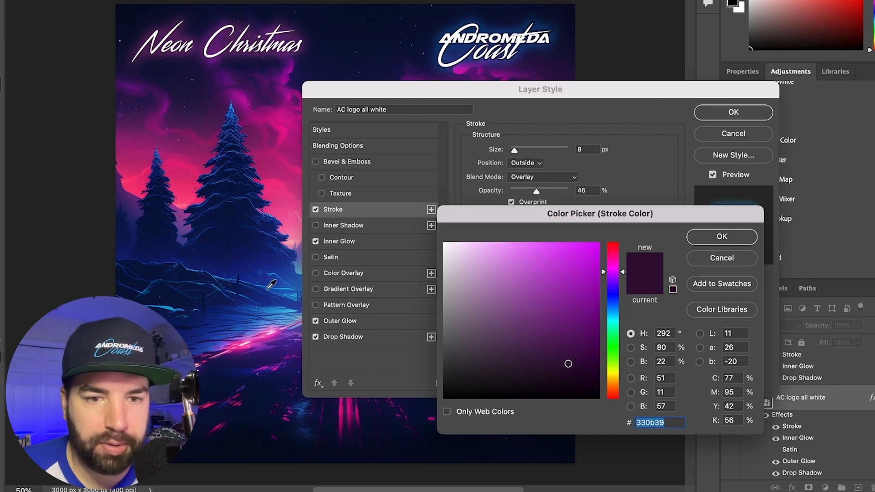
left_click(241, 259)
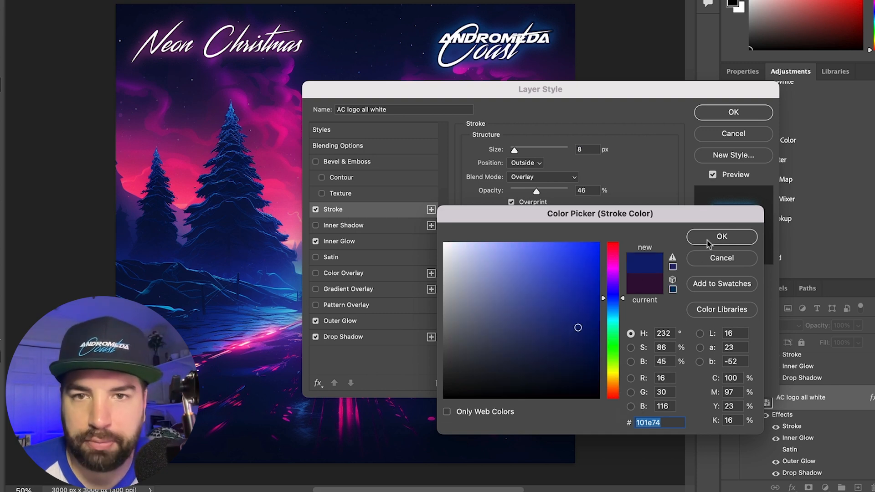
left_click(721, 236)
- Change the logo's inner glow colour to a bright pink sampled from the clouds
left_click(351, 244)
left_click_drag(502, 90, 557, 191)
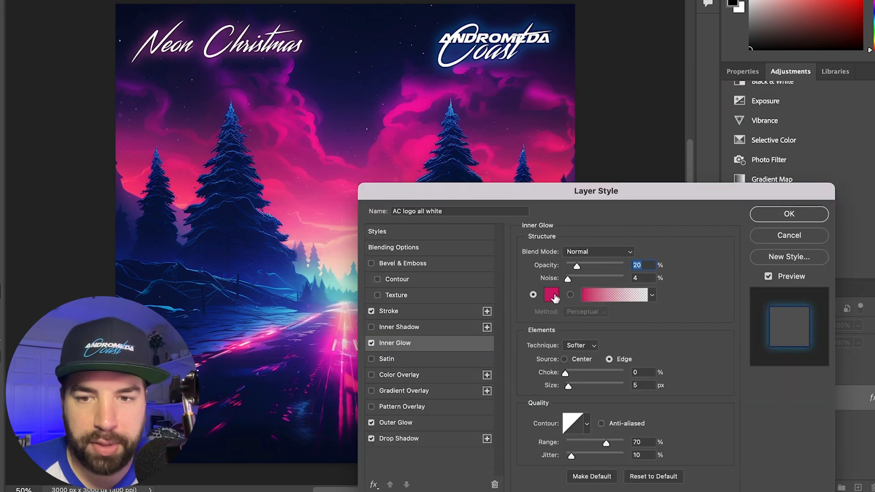
left_click(552, 298)
left_click(554, 119)
left_click(695, 236)
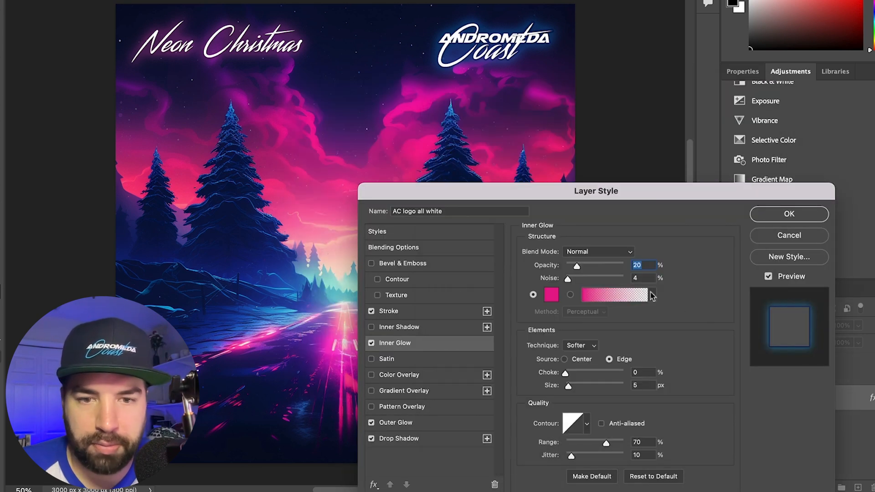
- Set the AC logo's outer glow colour to the pink #d33a8d copied from the Song Title's outer glow and apply the style
left_click(411, 424)
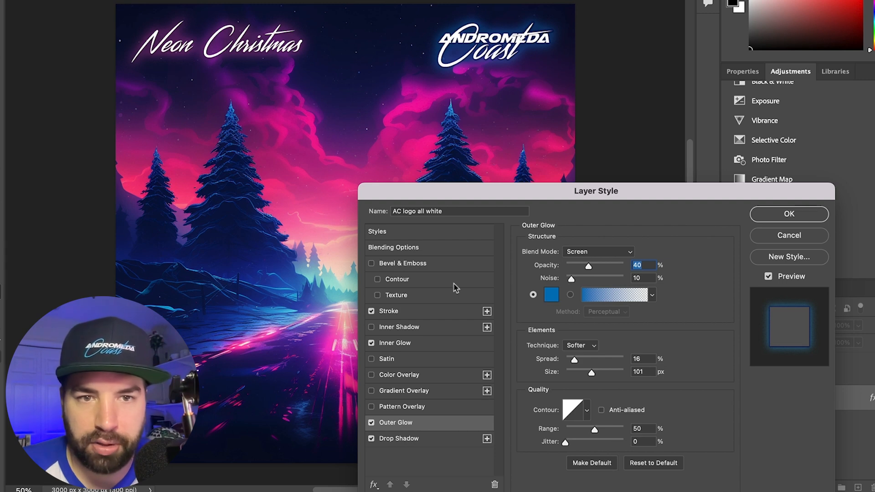
left_click(551, 295)
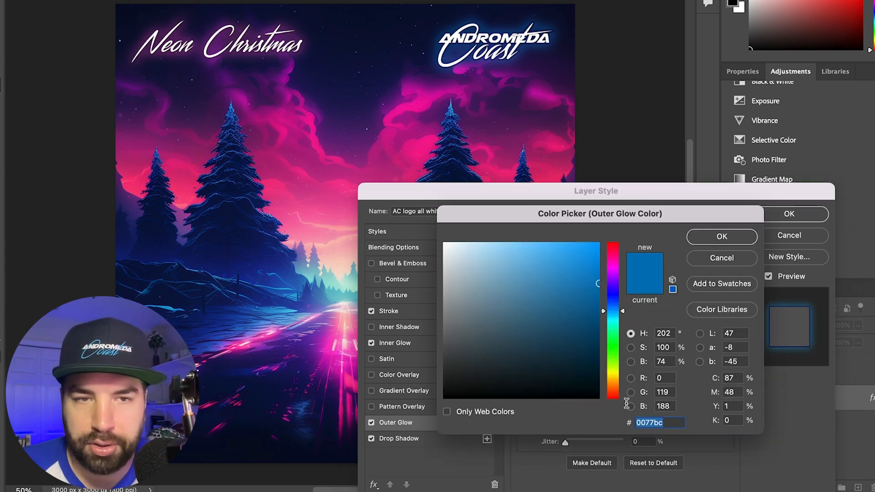
left_click(751, 234)
left_click(789, 214)
scroll(815, 408, "down", 3)
scroll(814, 408, "down", 2)
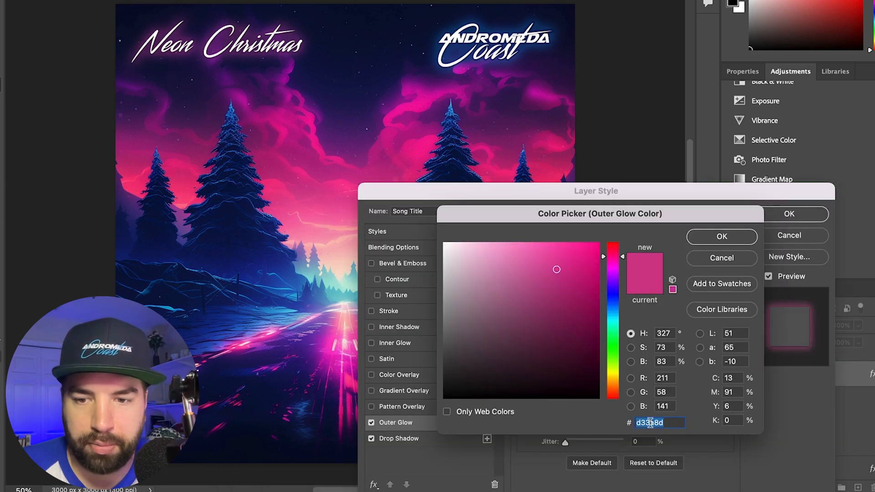
right_click(650, 423)
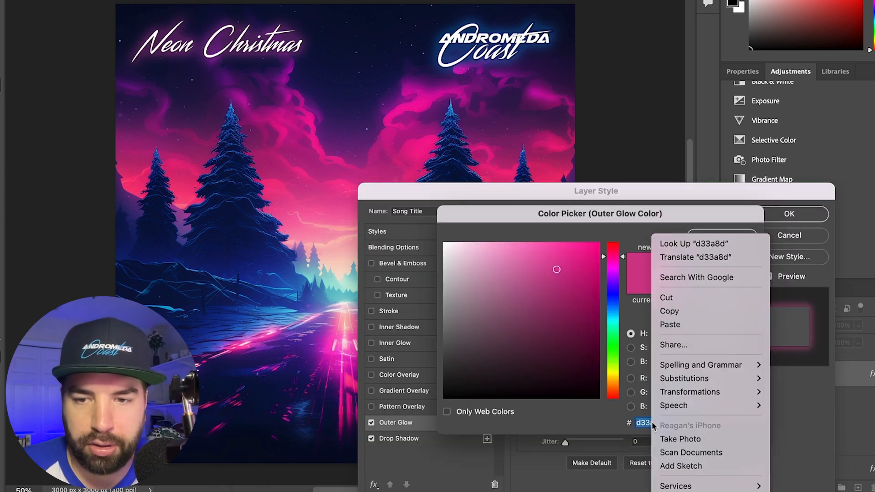
left_click(669, 311)
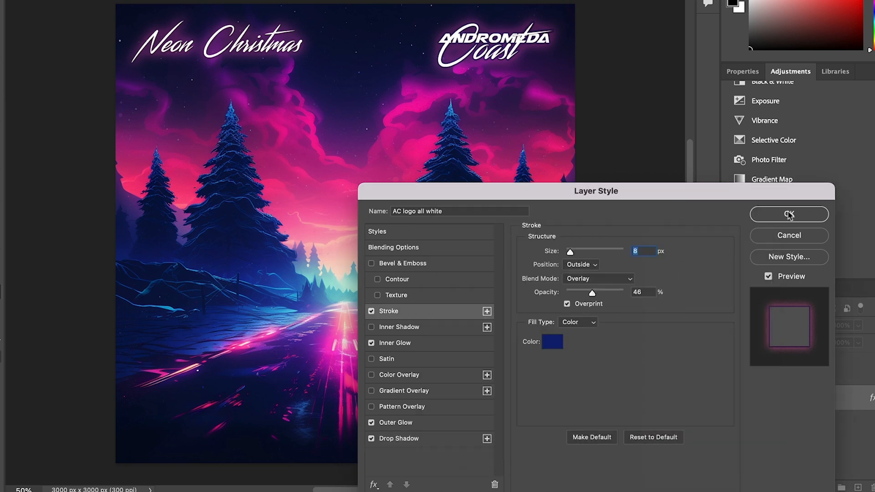
left_click(788, 214)
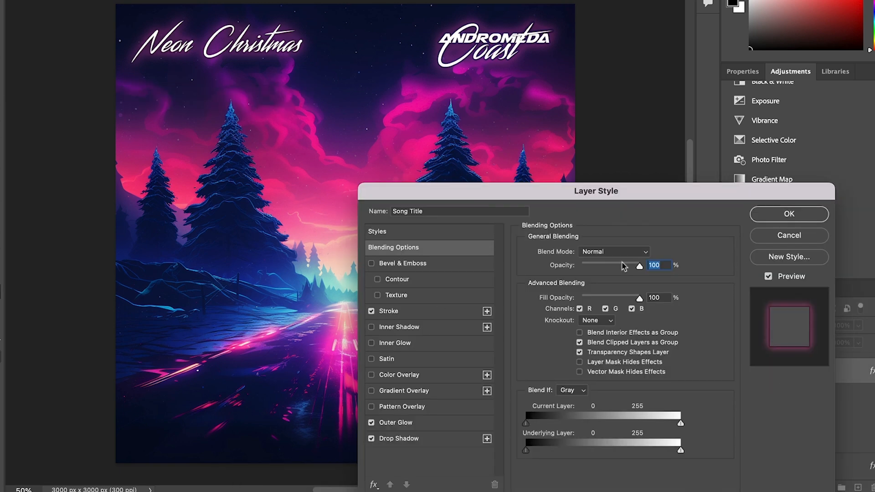
- Add a stroke and an inner glow to the Song Title's layer style, using the AC logo's style as reference
left_click(392, 311)
left_click(788, 214)
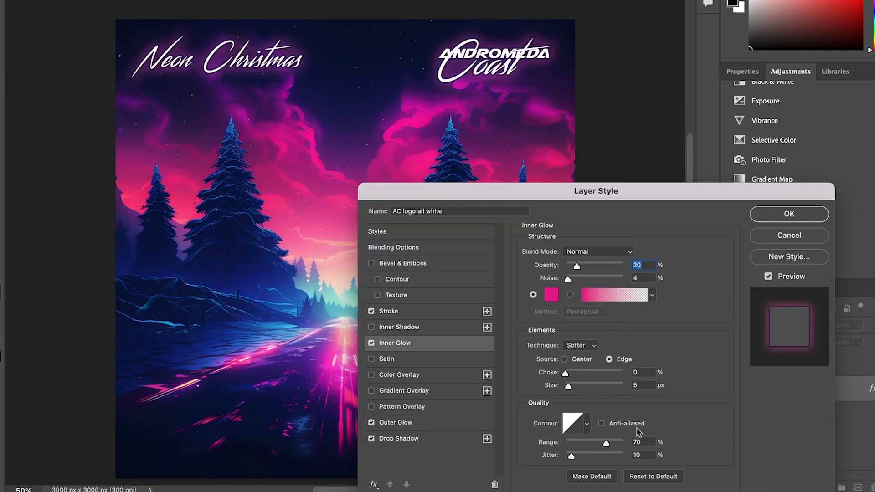
left_click(789, 214)
double_click(824, 412)
left_click(416, 287)
left_click(723, 231)
left_click(789, 213)
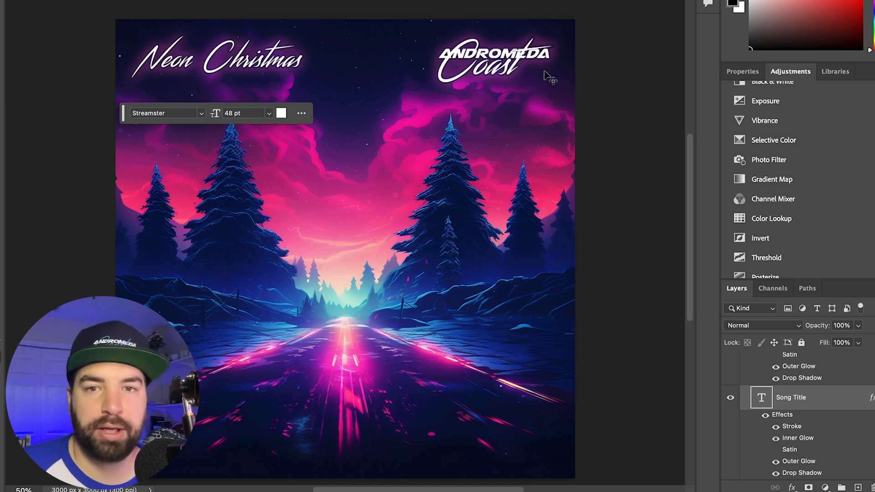
- Make the vhs box 2 texture layer visible over the artwork, comparing the cover with and without it
scroll(545, 137, "up", 3)
scroll(546, 187, "down", 4)
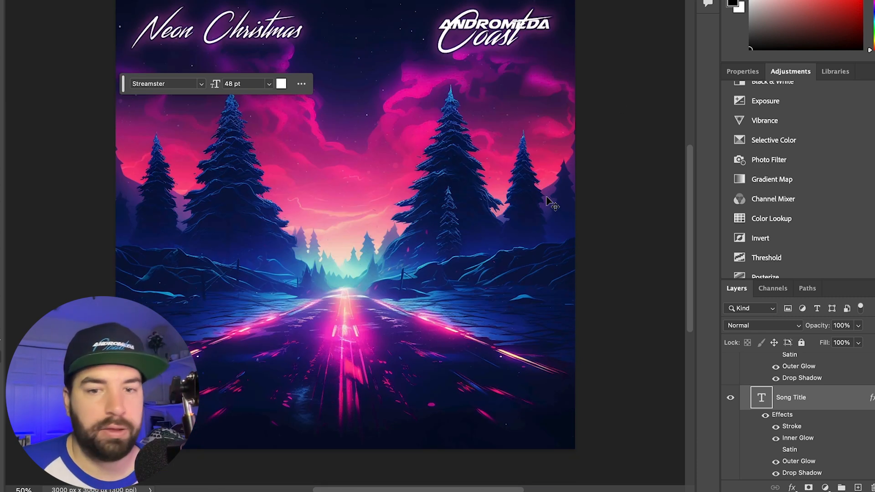
scroll(539, 201, "up", 1)
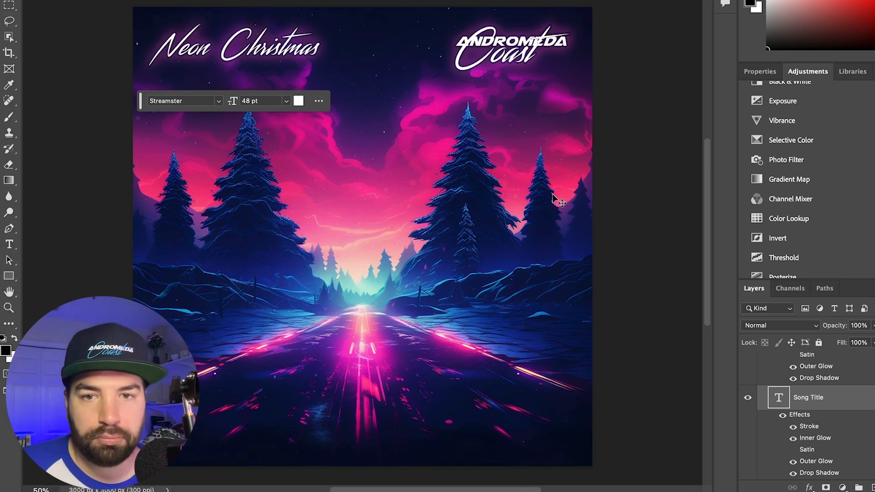
scroll(517, 233, "left", 3)
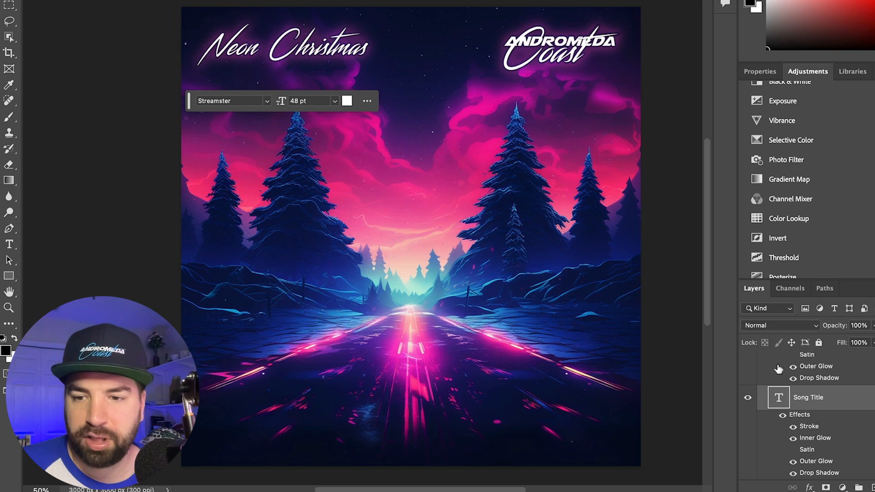
scroll(779, 368, "up", 8)
scroll(778, 368, "up", 5)
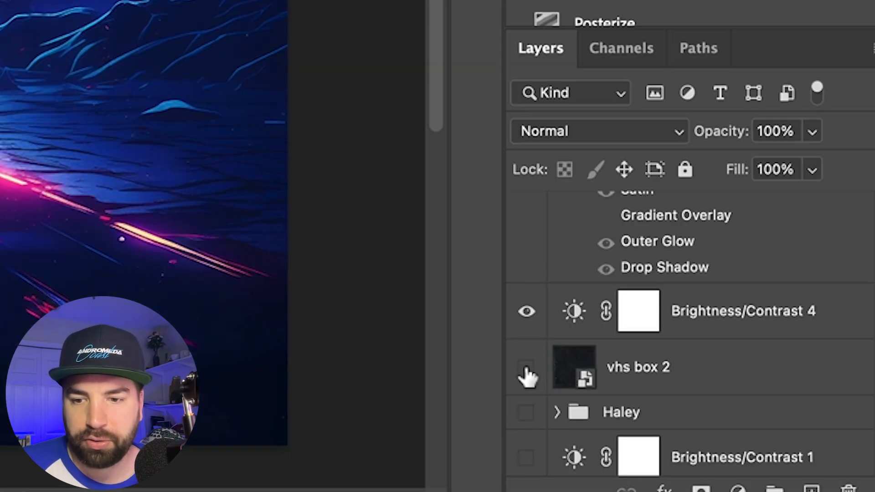
left_click(526, 369)
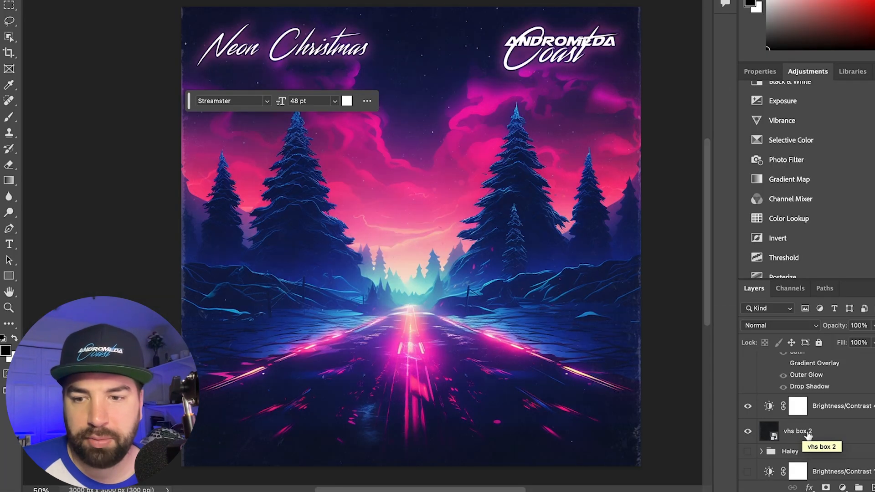
left_click(527, 370)
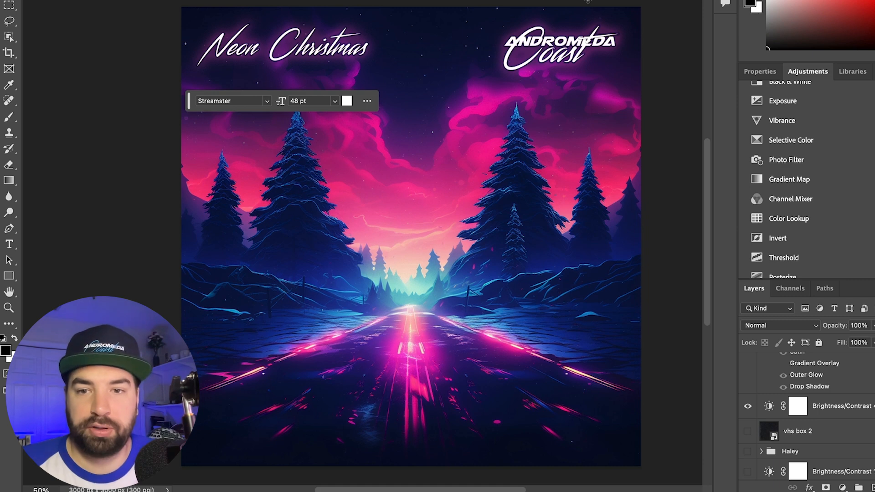
left_click(747, 431)
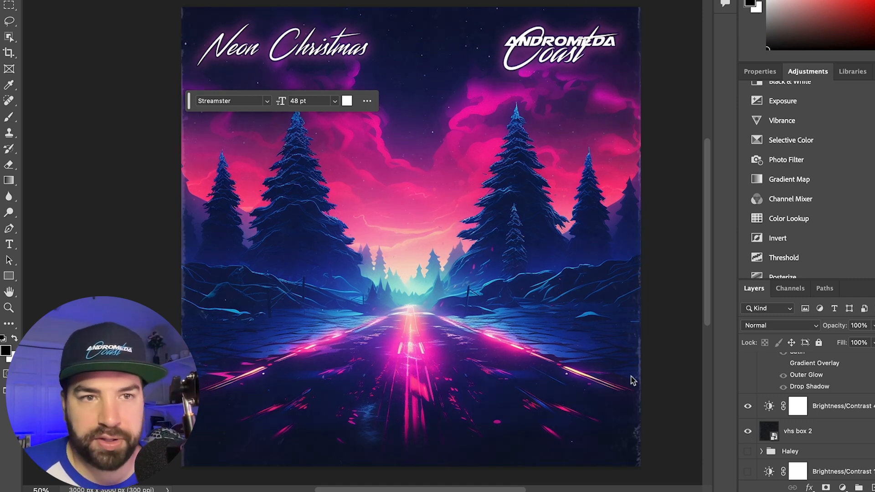
left_click(637, 164)
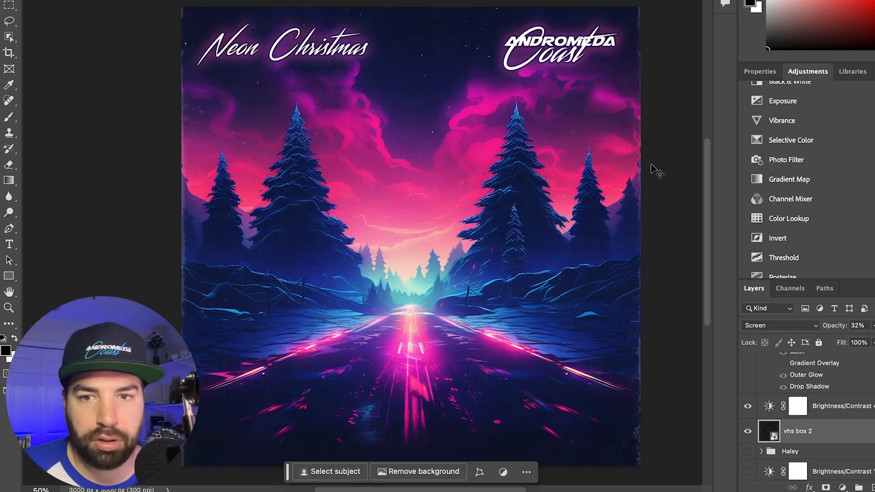
left_click(655, 290)
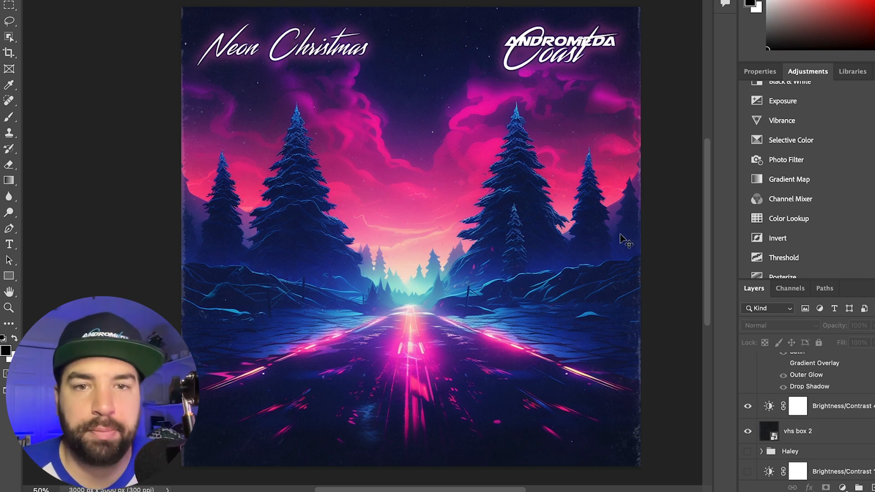
- Compare the cover with the vhs box 2 and Brightness/Contrast 4 layers toggled off and on
scroll(807, 403, "down", 1)
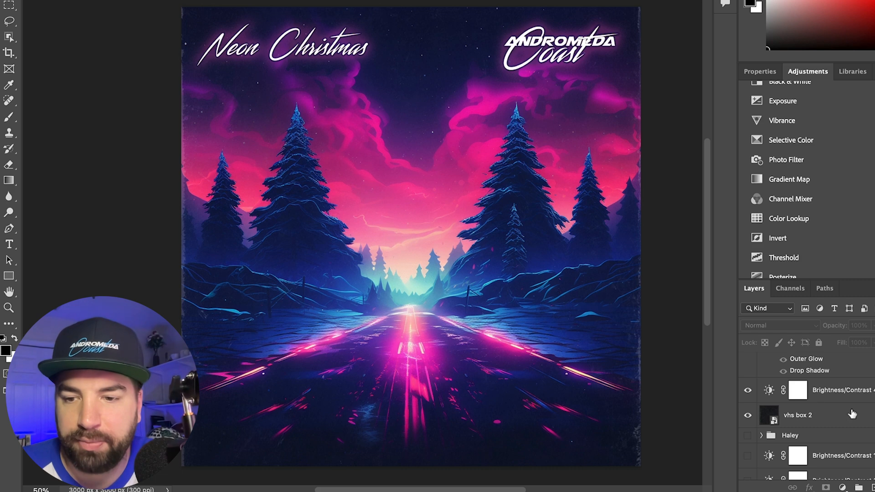
left_click(711, 392)
left_click(711, 392)
left_click(710, 417)
left_click(710, 417)
left_click(710, 418)
left_click(710, 416)
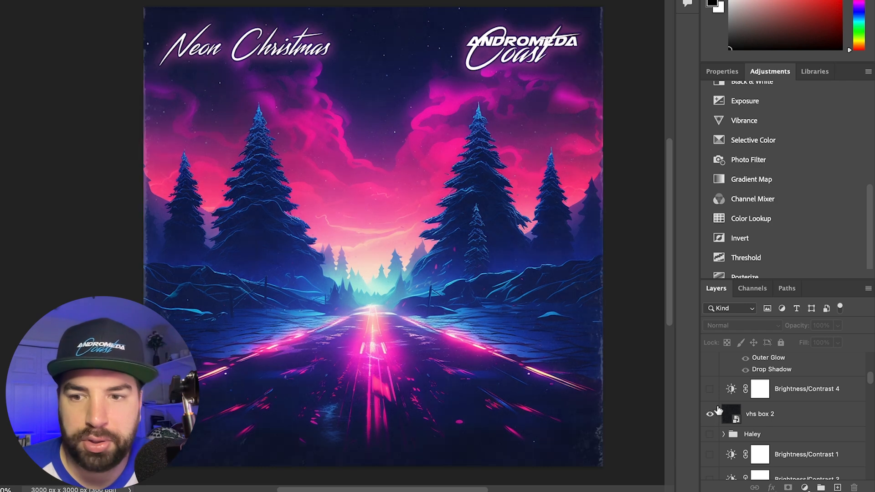
left_click(709, 389)
left_click(758, 394)
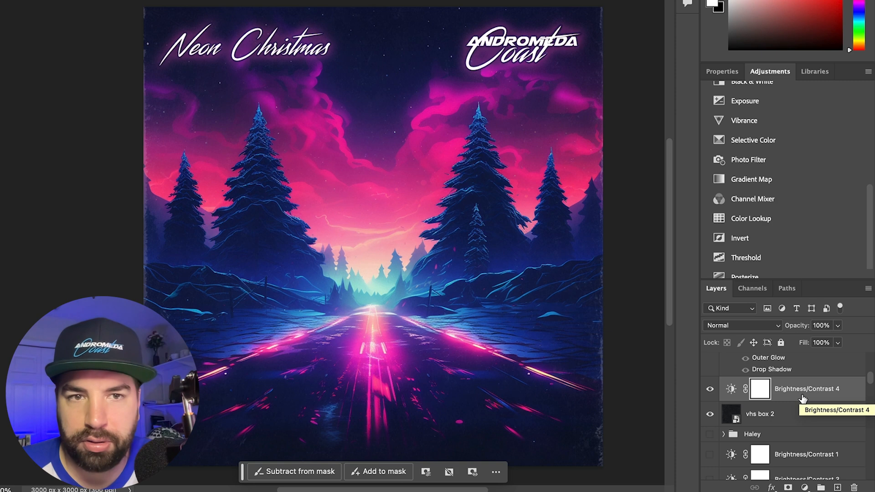
- Use the Screen blend mode on the vhs box 2 layer and set its opacity to 50%
left_click(777, 417)
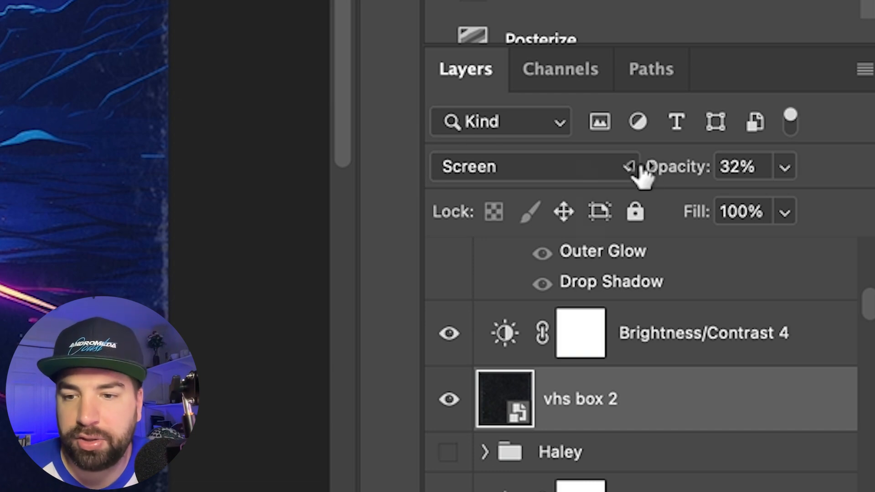
left_click(628, 168)
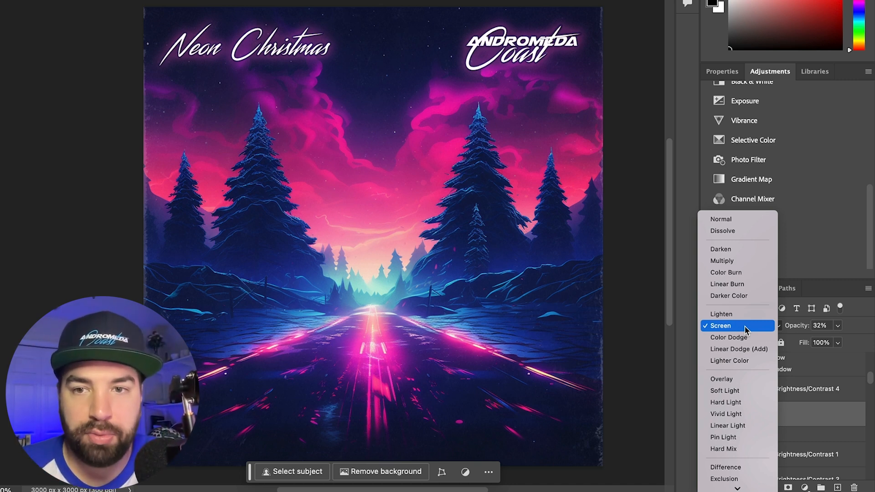
left_click(746, 329)
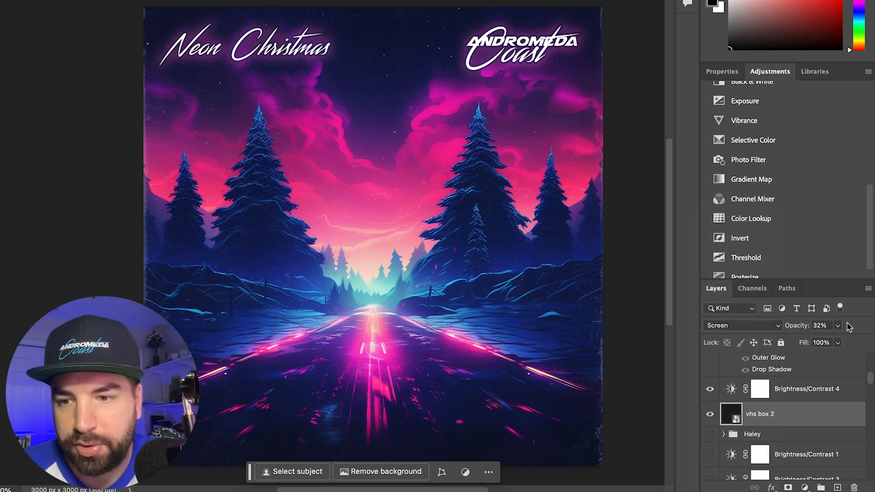
left_click(837, 325)
mouse_move(828, 344)
left_mouse_down()
mouse_move(871, 345)
mouse_move(838, 342)
left_mouse_up()
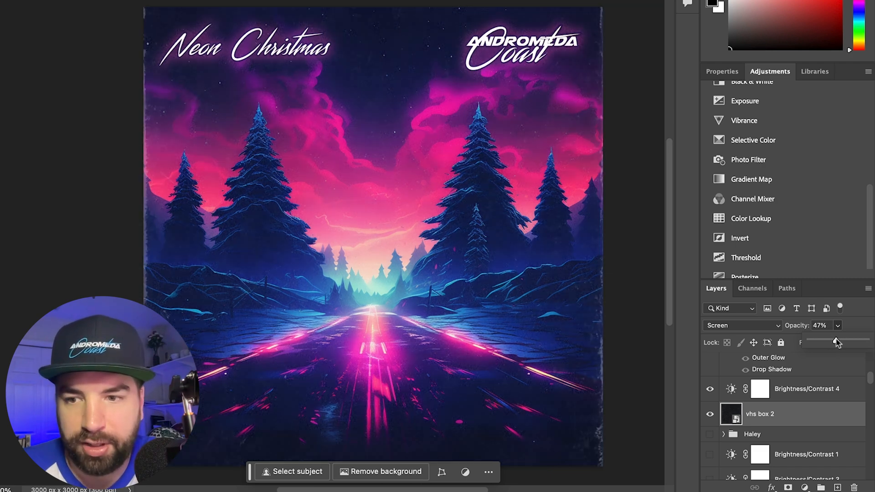
scroll(720, 364, "down", 2)
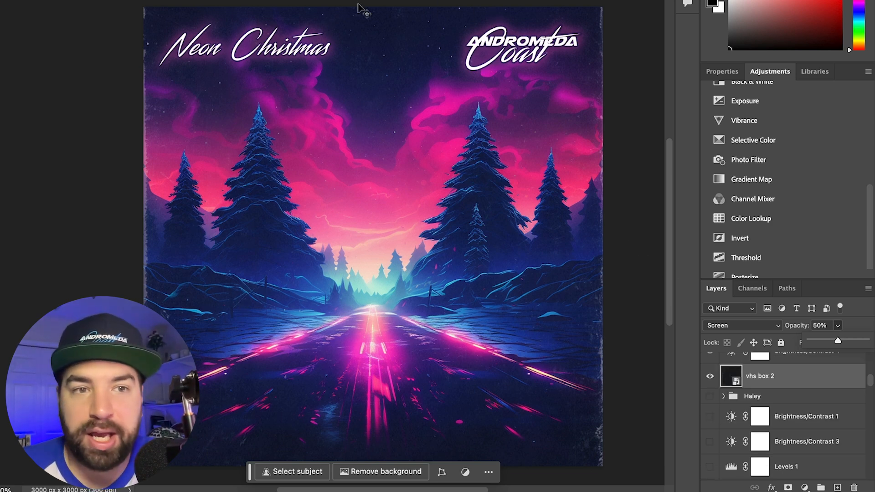
scroll(802, 404, "down", 6)
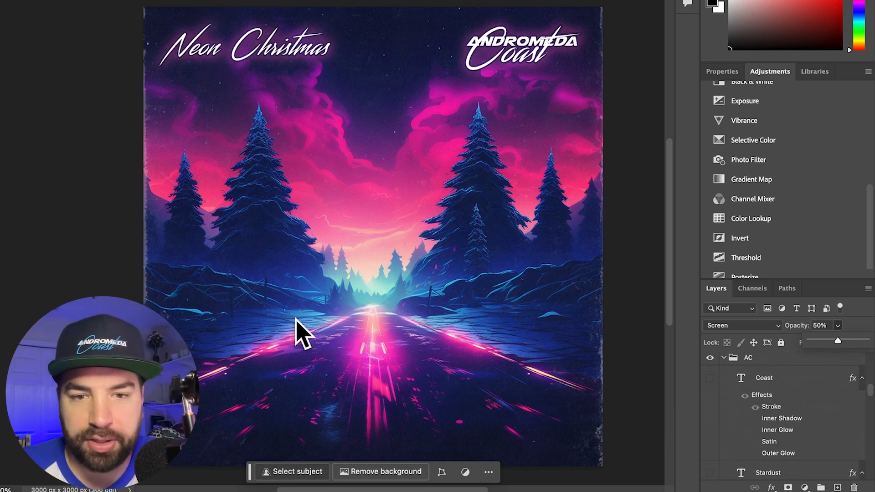
scroll(778, 394, "up", 3)
scroll(779, 394, "up", 3)
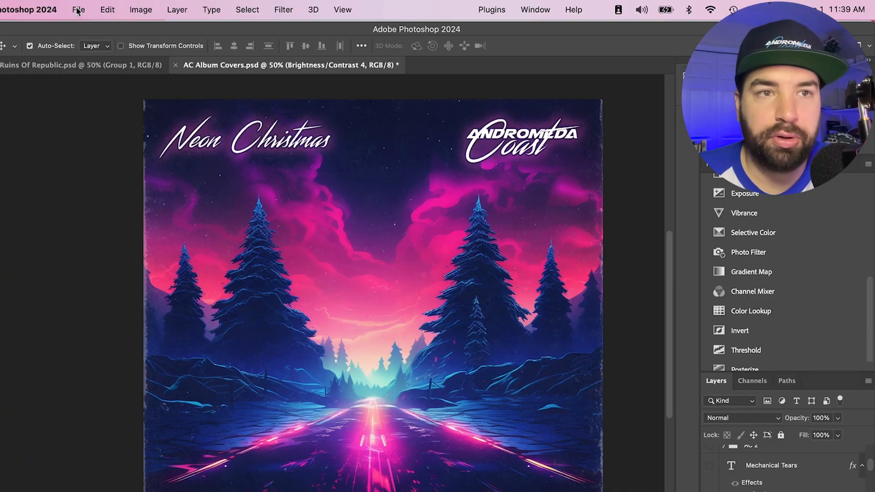
- Export the finished cover as Neon Christmas.png and preview the exported file in the AC Album Covers folder
left_click(74, 9)
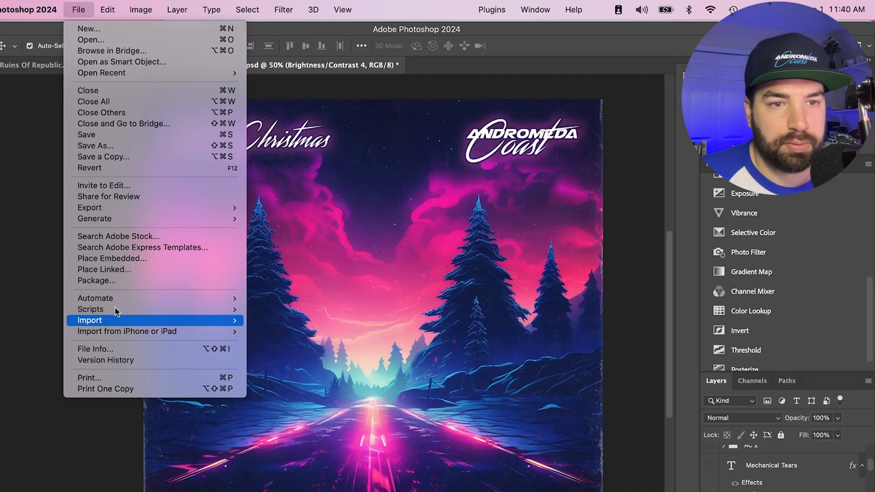
mouse_move(219, 207)
left_click(313, 221)
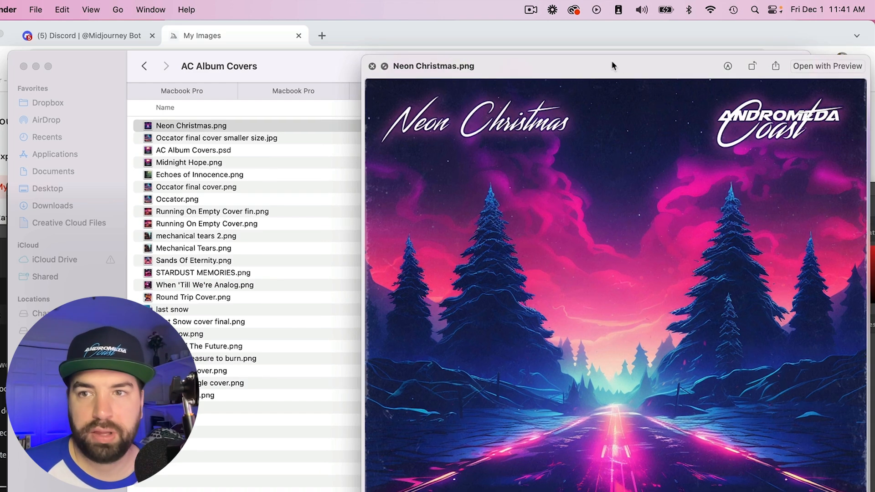
left_click_drag(612, 62, 516, 47)
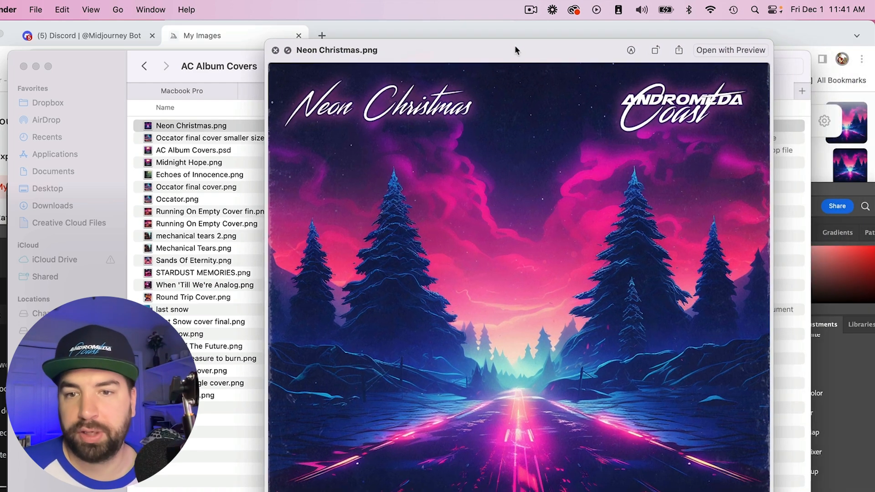
key("space")
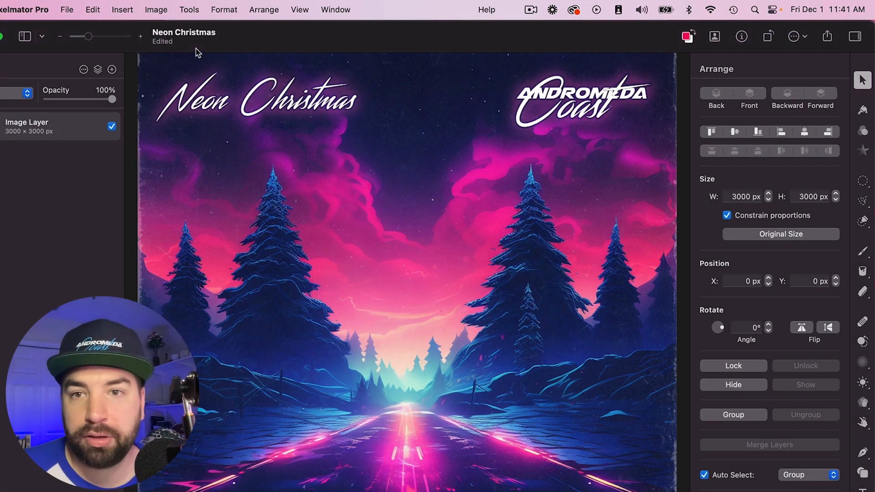
- In Pixelmator Pro, adjust the Neon Christmas cover's Vibrance, trying -86% and settling on 16% while judging it at thumbnail size
left_click_drag(88, 37, 86, 36)
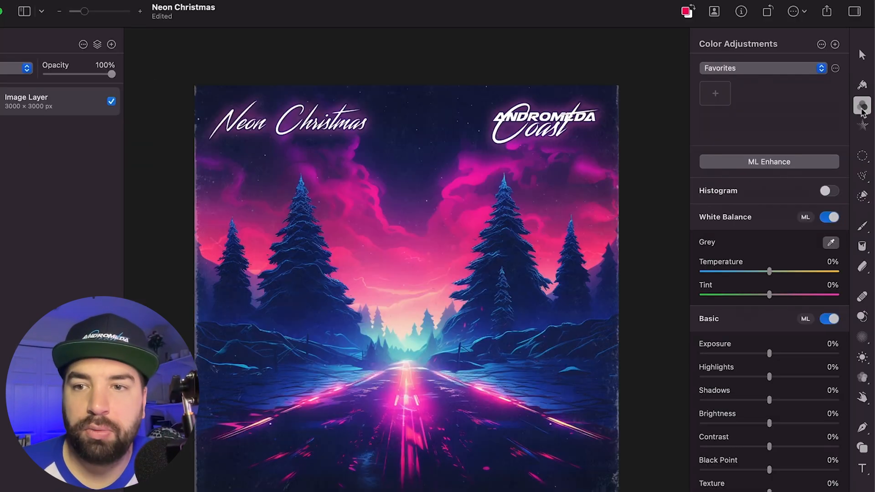
scroll(791, 390, "down", 10)
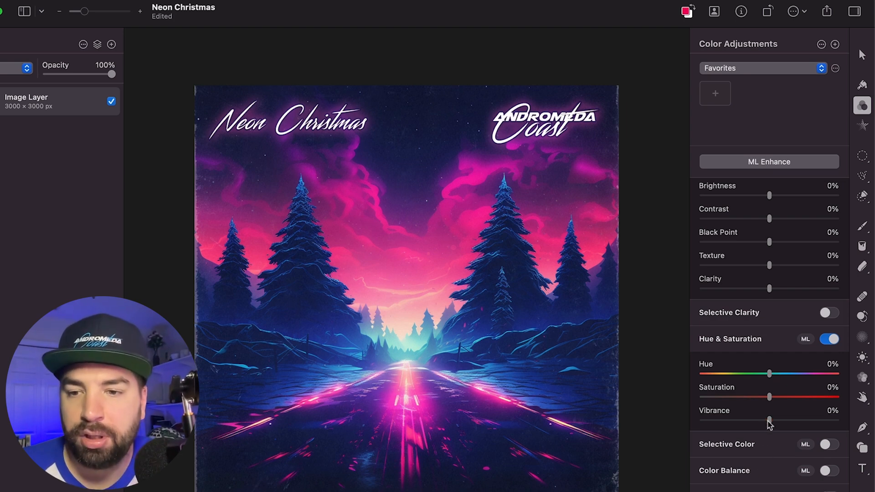
left_click_drag(769, 424, 708, 431)
left_click_drag(85, 12, 74, 12)
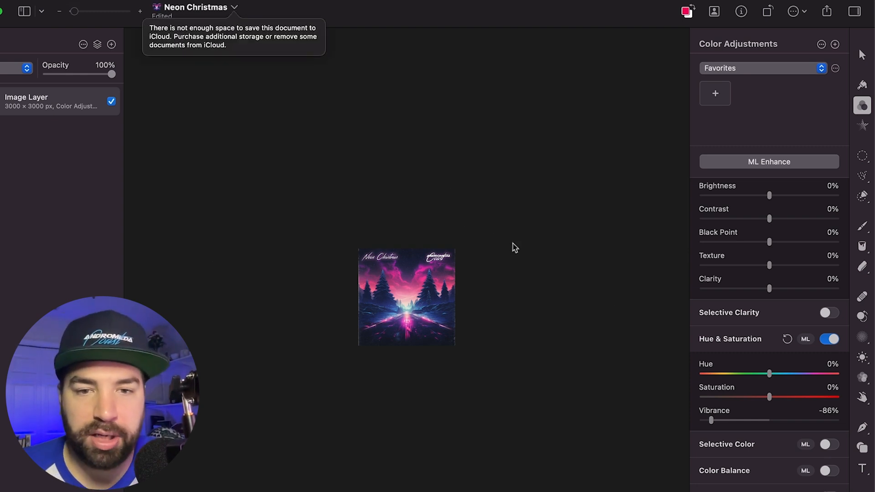
left_click_drag(711, 420, 781, 426)
left_click_drag(843, 424, 781, 432)
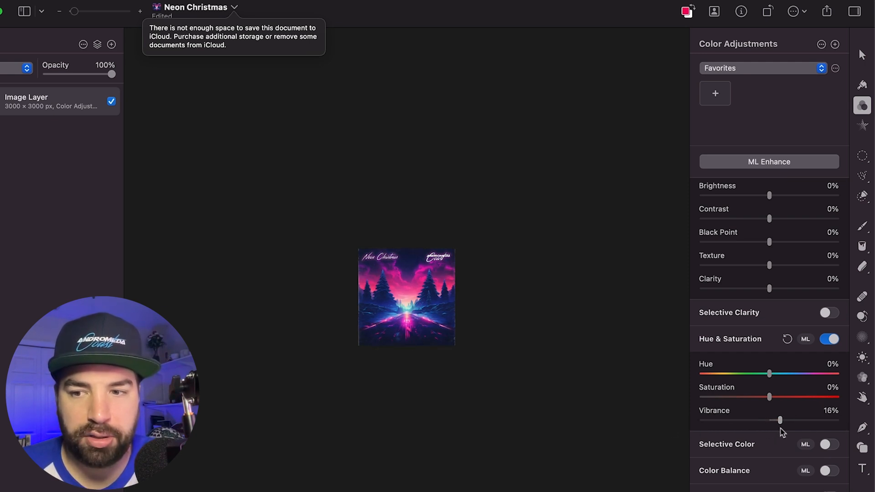
- Sharpen the cover artwork at 30% strength with a 37% brush size, then undo and redo the sharpening to compare
left_click(862, 337)
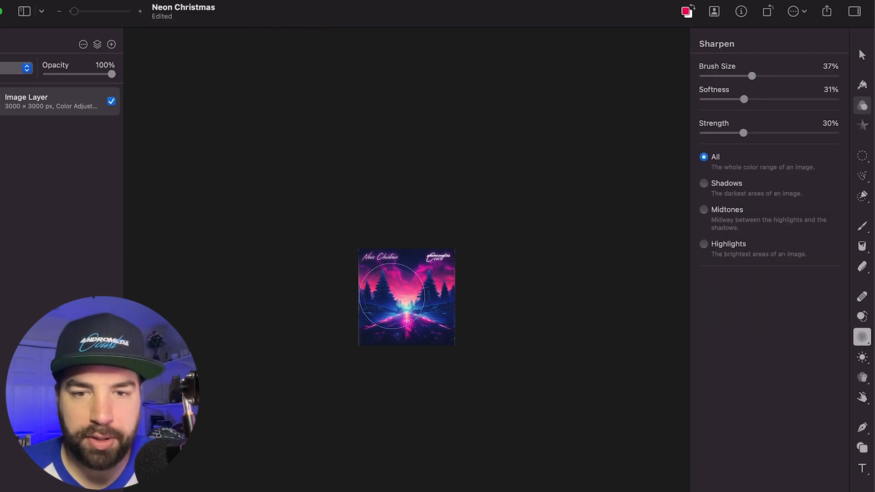
left_click(84, 12)
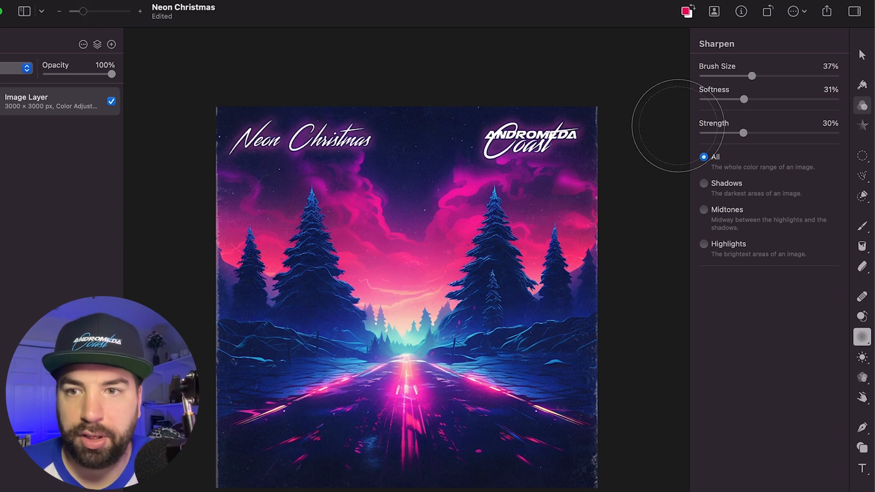
left_click(91, 3)
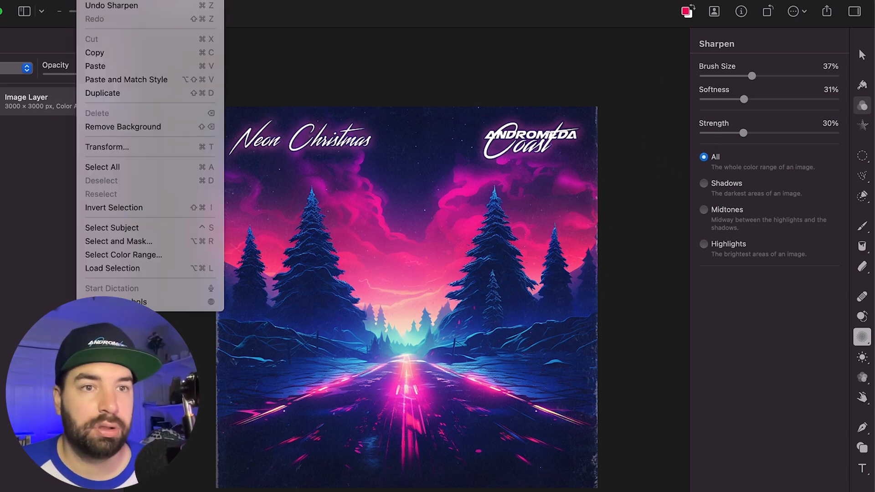
left_click(106, 6)
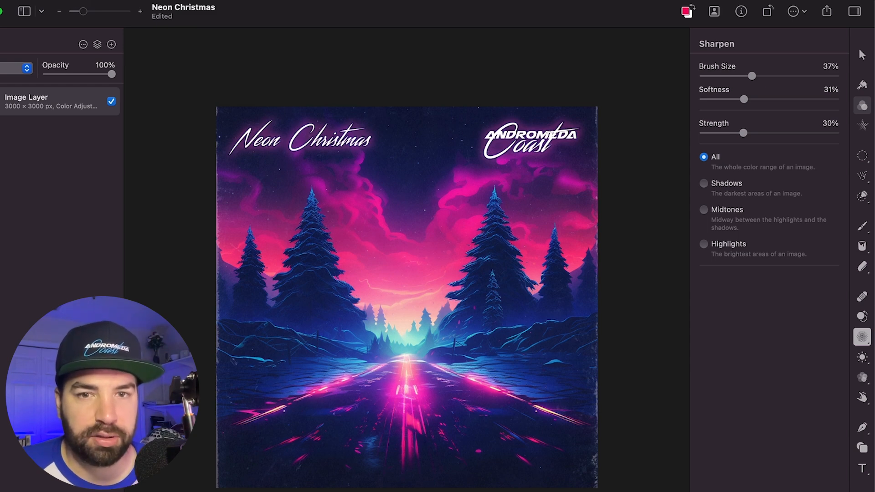
left_click(94, 2)
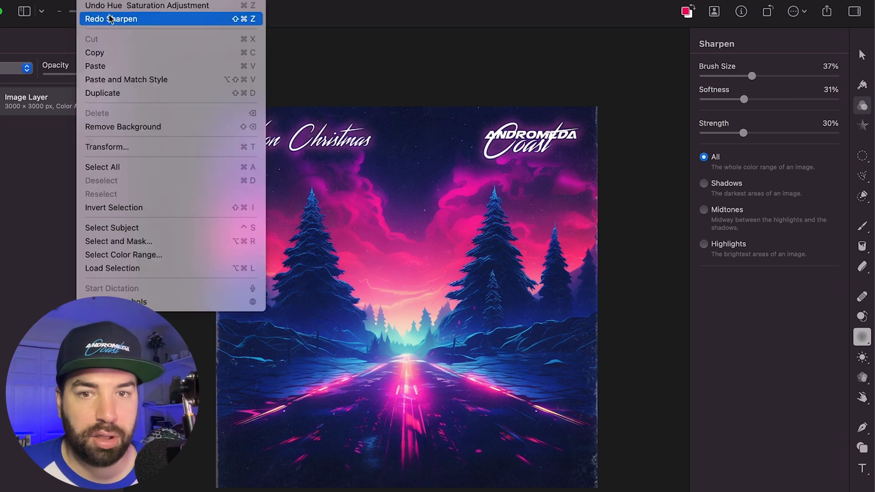
left_click(110, 19)
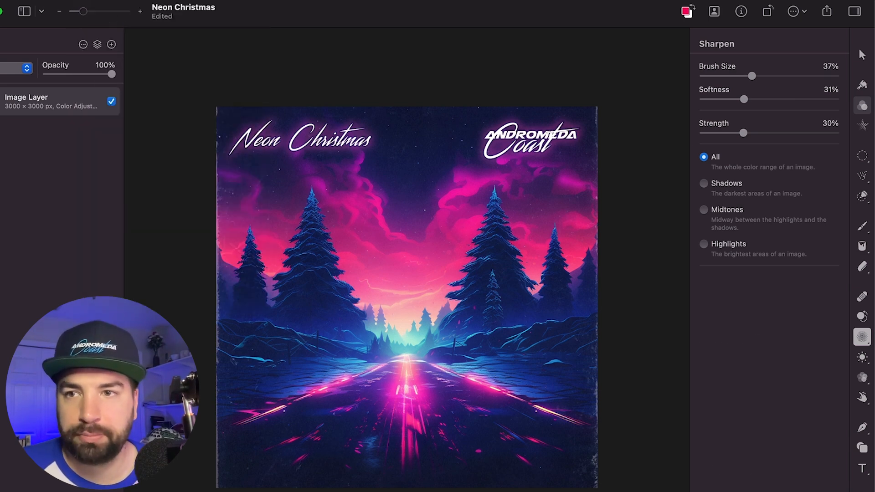
- Set the Basic adjustments to Exposure 12%, Highlights -4%, Shadows -10%, Brightness 10%, Contrast 8%, Texture 11% and Clarity 8%, and Vibrance to 22%
left_click(861, 105)
scroll(771, 221, "down", 3)
scroll(772, 222, "up", 4)
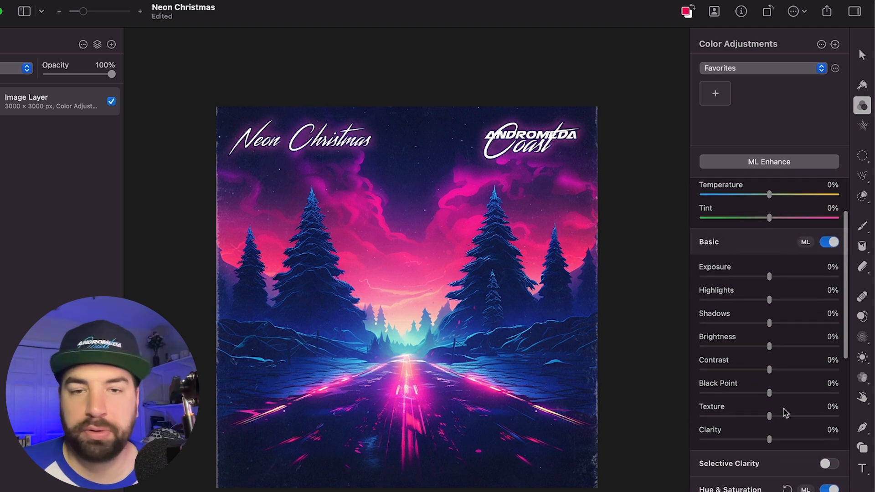
left_click_drag(769, 322, 760, 324)
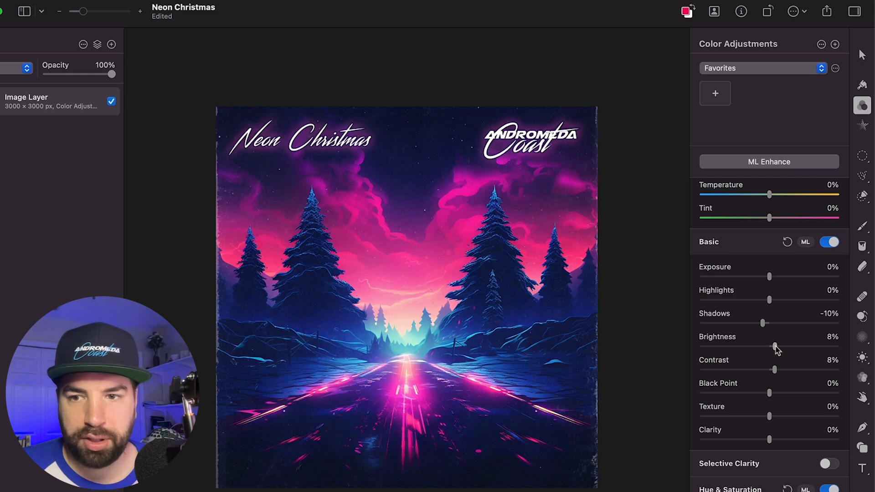
left_click_drag(773, 280, 777, 281)
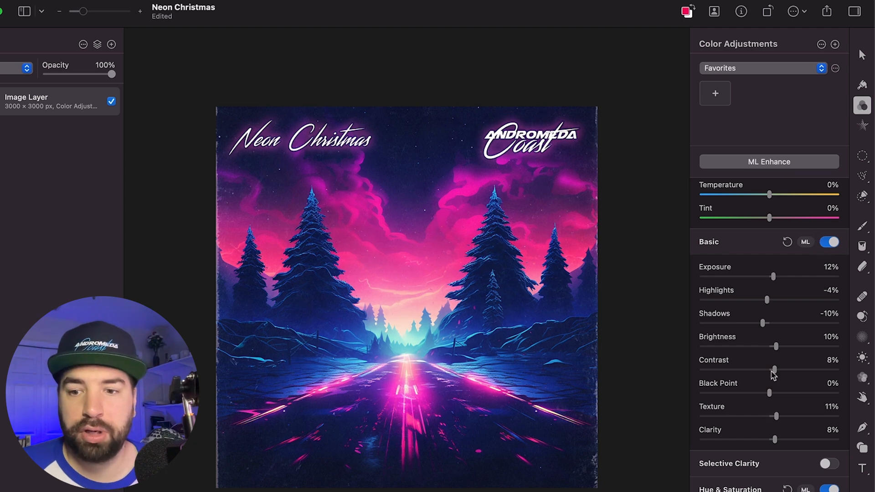
scroll(773, 374, "down", 3)
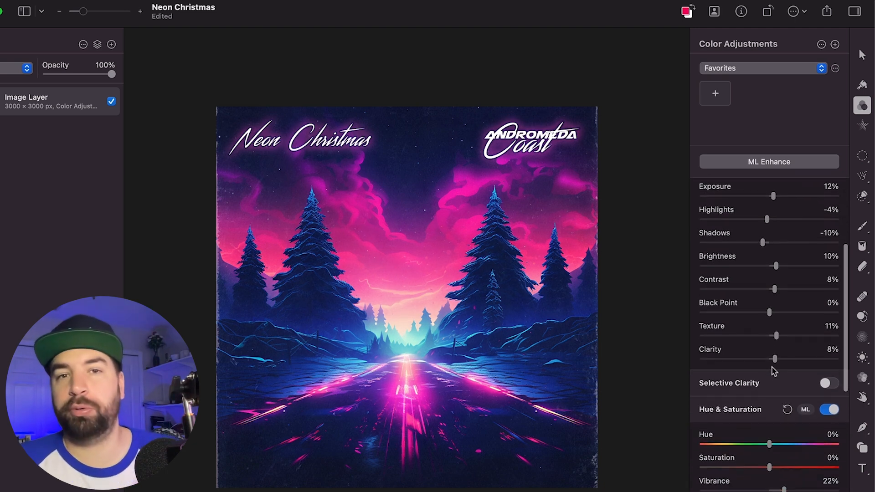
- Compare the enlarged cover with the Basic color adjustments toggled off and on
scroll(787, 359, "up", 2)
scroll(787, 359, "up", 3)
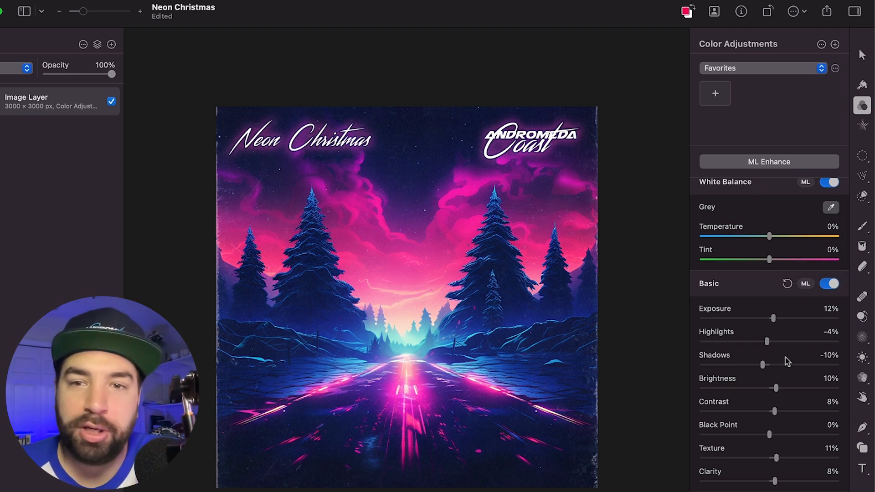
scroll(769, 321, "up", 2)
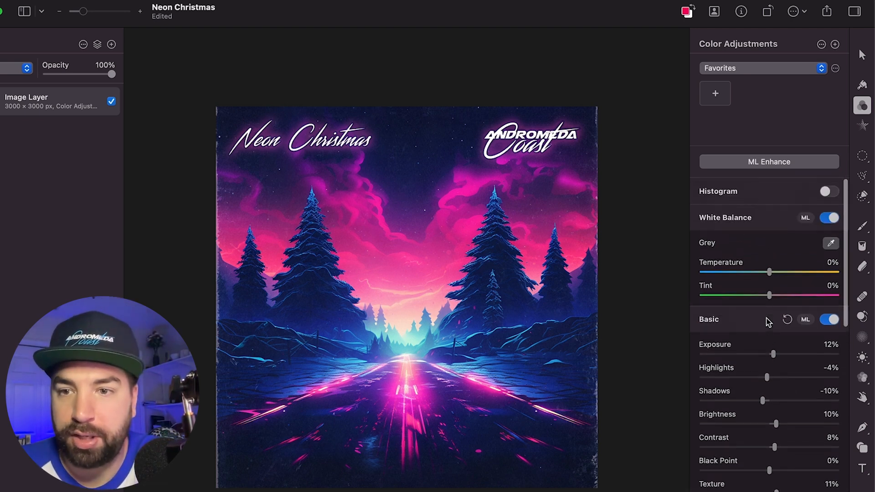
scroll(770, 339, "down", 4)
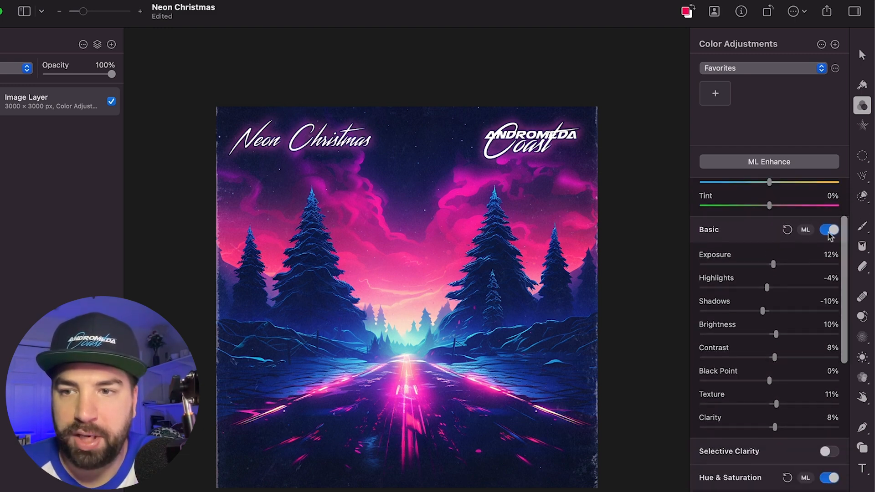
left_click(827, 230)
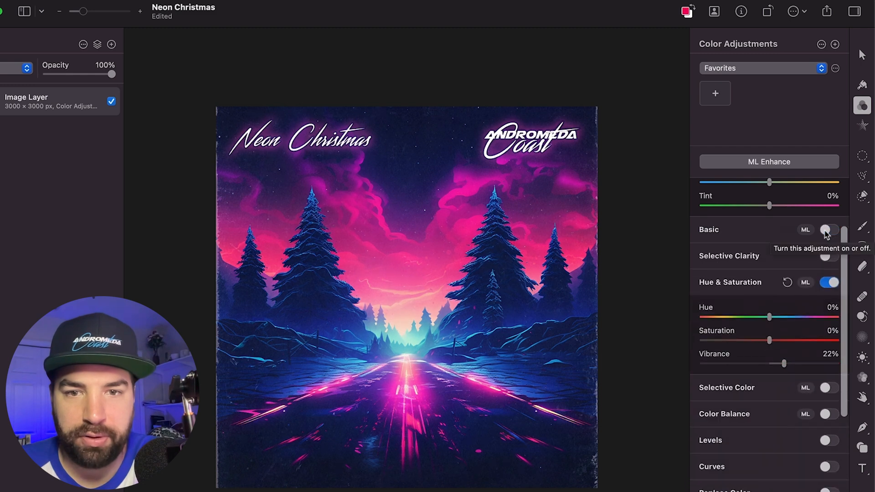
left_click(827, 230)
left_click(827, 230)
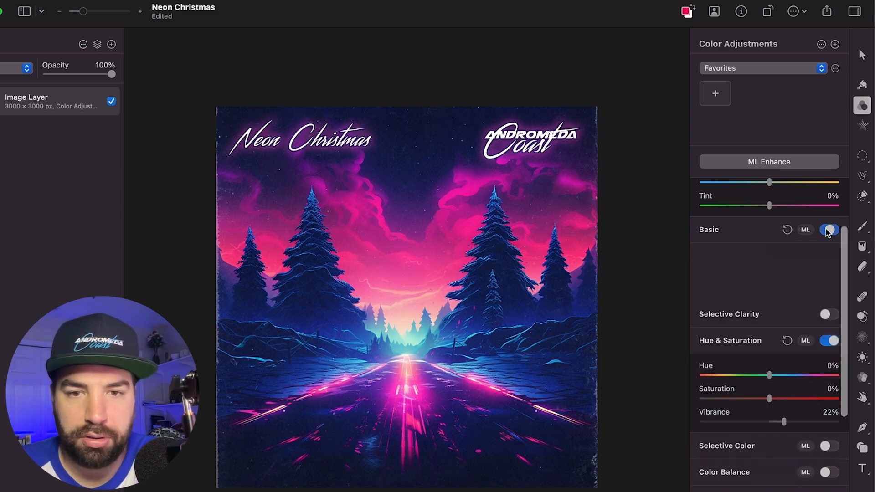
left_click(827, 230)
- Judge the Basic color adjustments at thumbnail size by switching them off and on repeatedly, leaving them enabled
left_click_drag(84, 15, 77, 12)
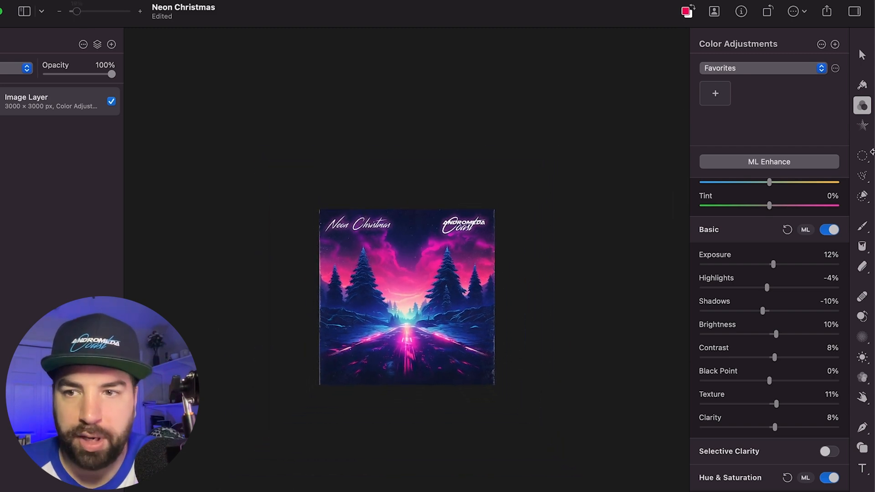
left_click(829, 231)
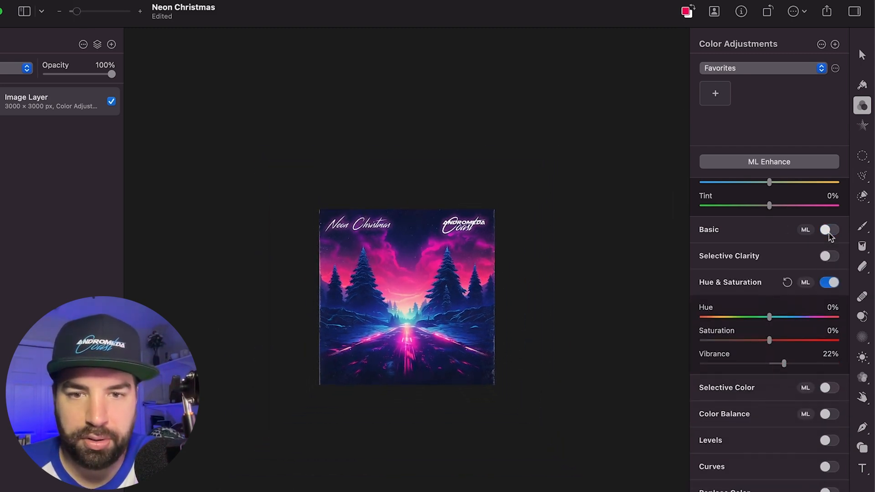
left_click(828, 231)
left_click(830, 231)
left_click(829, 230)
key("super+minus")
left_click(829, 231)
left_click(830, 230)
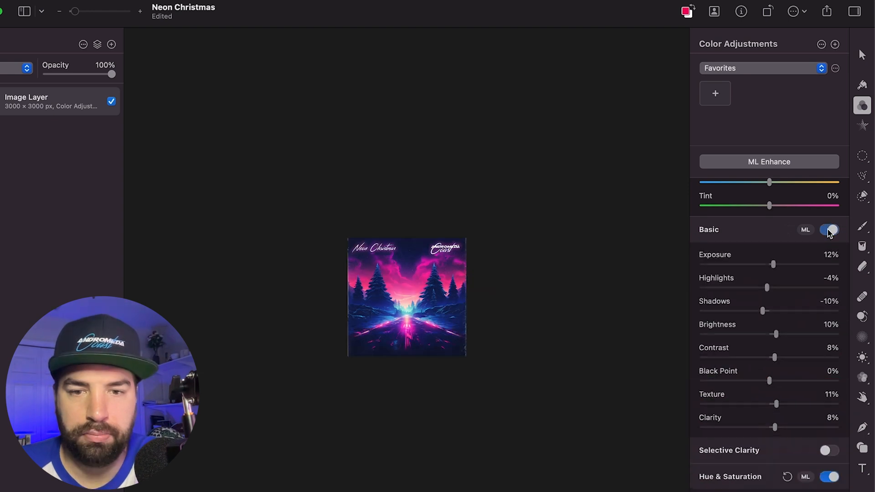
- Compare the thumbnail-size cover with the Hue & Saturation adjustment off and on, and leave it enabled
scroll(820, 444, "down", 3)
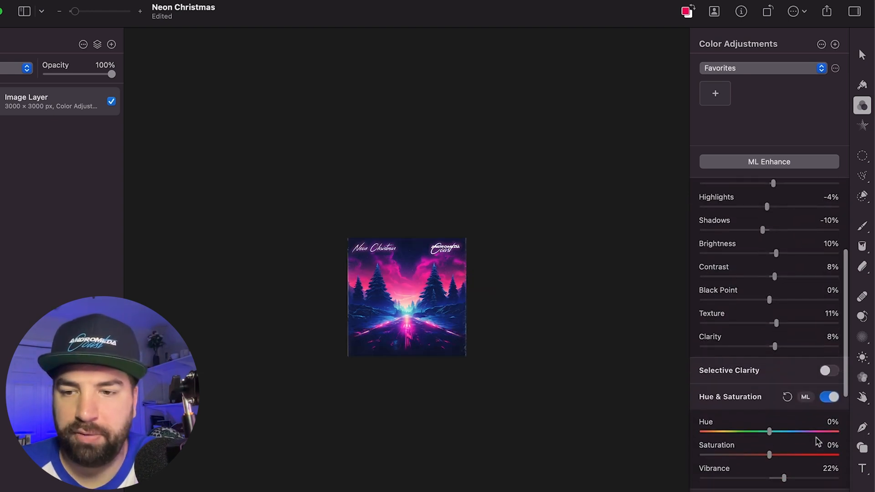
left_click(830, 396)
left_click(830, 396)
left_click(830, 396)
left_click(829, 397)
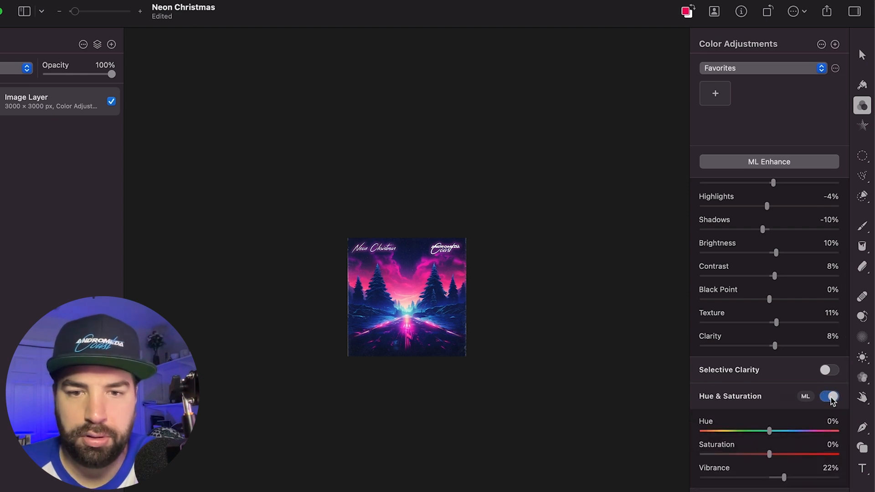
left_click(829, 397)
left_click(830, 397)
left_click_drag(77, 11, 84, 12)
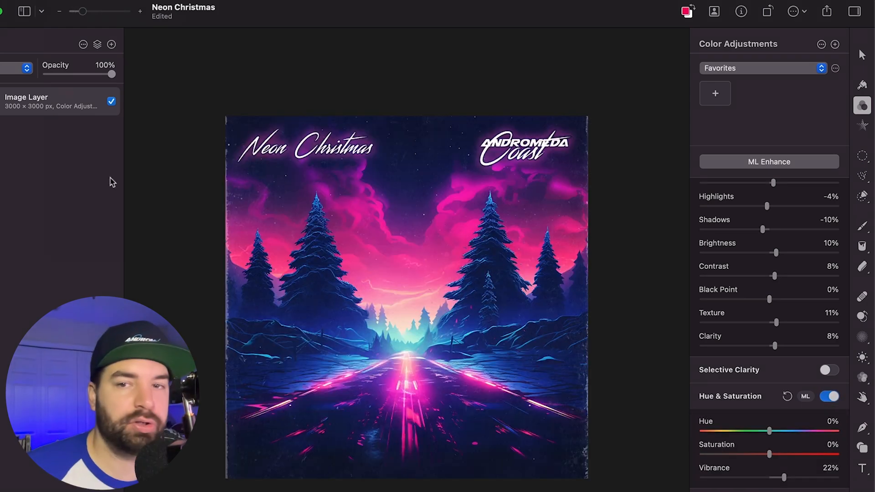
- Switch to Canva in the browser, look through the album cover templates and create a blank Album Cover design
key("super+shift+e")
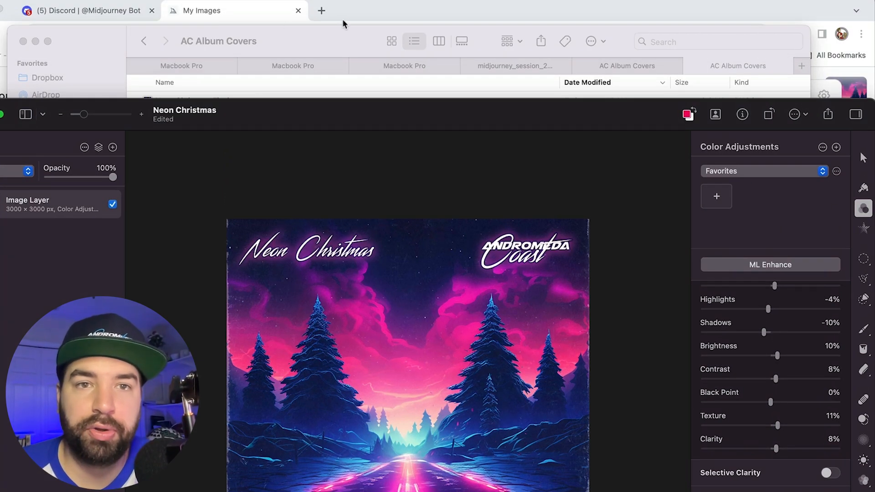
left_click(325, 11)
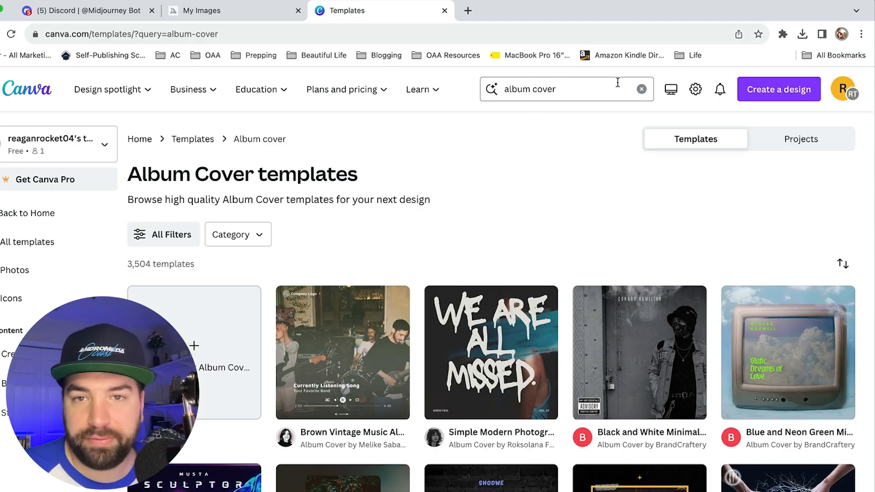
scroll(676, 307, "down", 6)
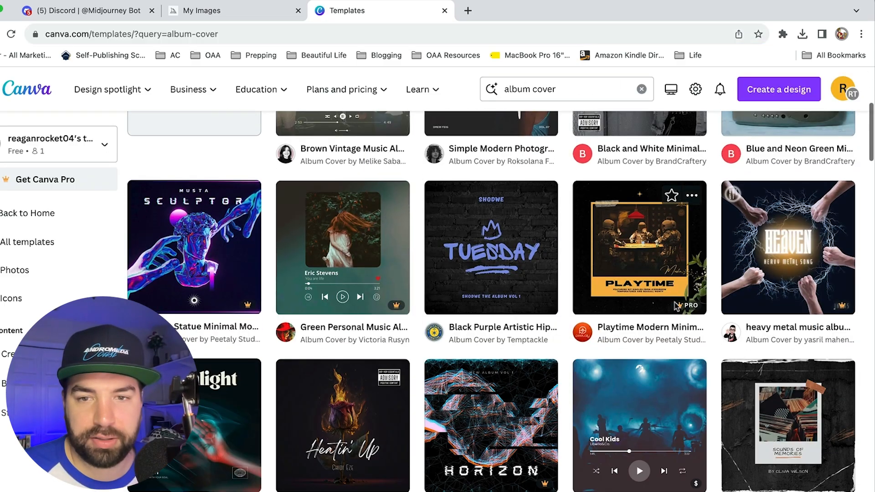
scroll(210, 200, "up", 3)
left_click(199, 253)
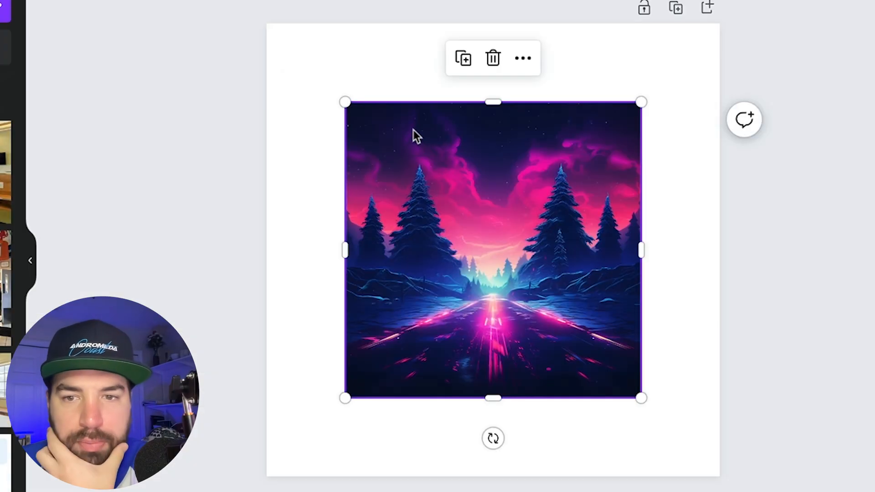
- Enlarge the synthwave forest artwork from its corners so it fills the whole square canvas
left_click_drag(345, 102, 268, 25)
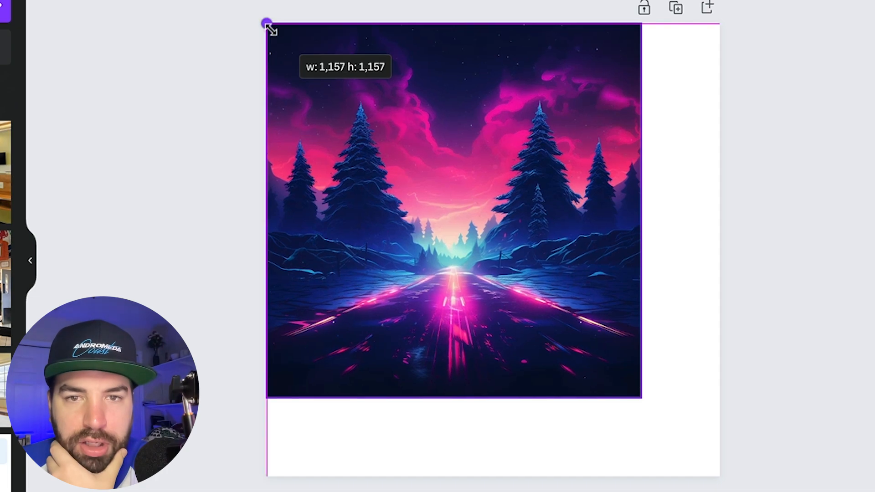
left_click_drag(640, 395, 726, 475)
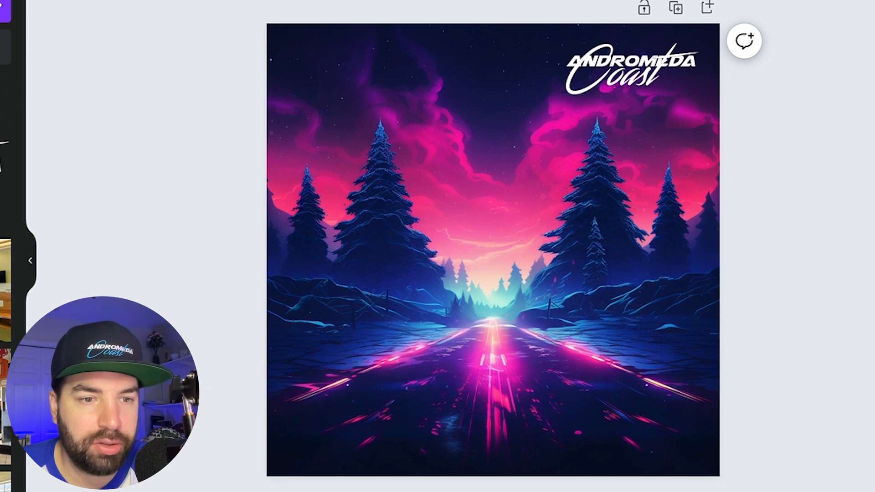
- Add a subheading text box to the cover and set its font size to 64
left_click(96, 167)
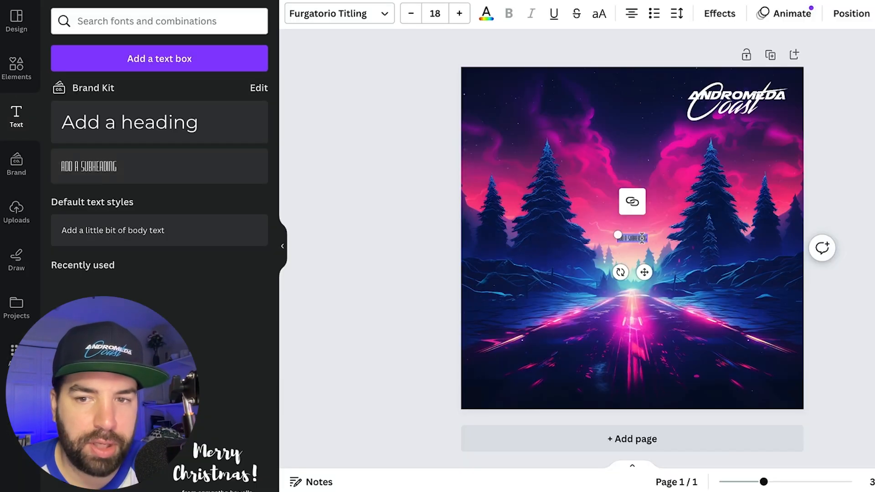
left_click(436, 12)
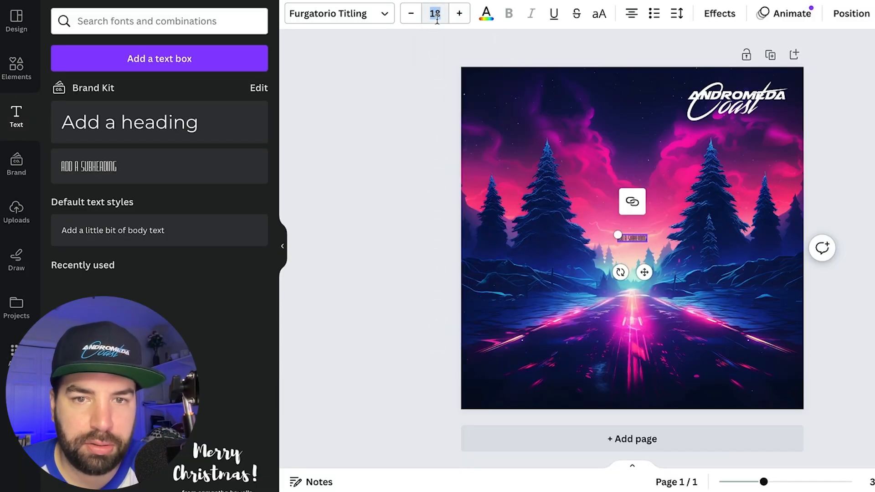
left_click(437, 13)
scroll(460, 169, "down", 4)
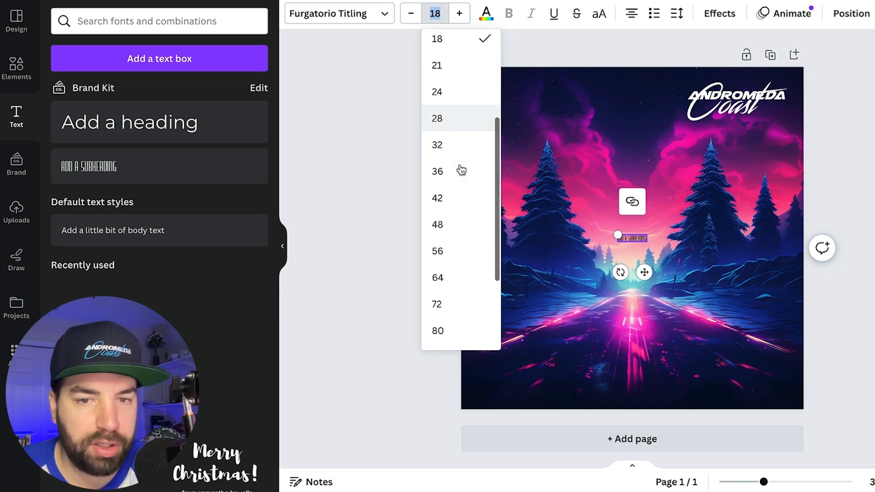
left_click(444, 247)
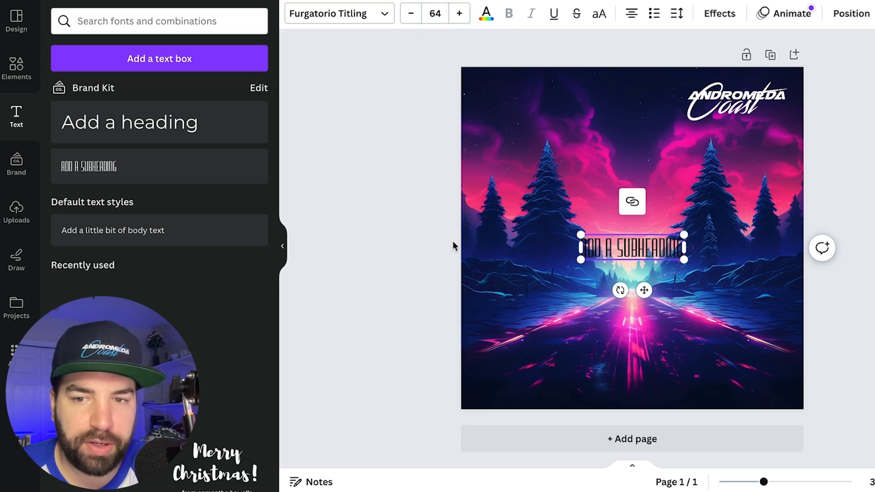
- Restyle the subheading as white text in a condensed sans-serif font reading NEON CHRISTMAS, placed in the cover's upper-left sky opposite the logo
left_click(350, 13)
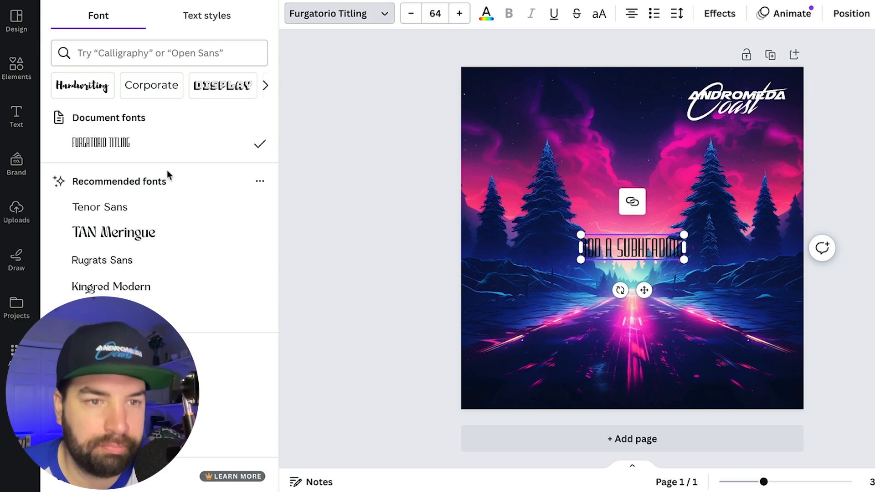
scroll(168, 174, "down", 3)
scroll(199, 174, "down", 2)
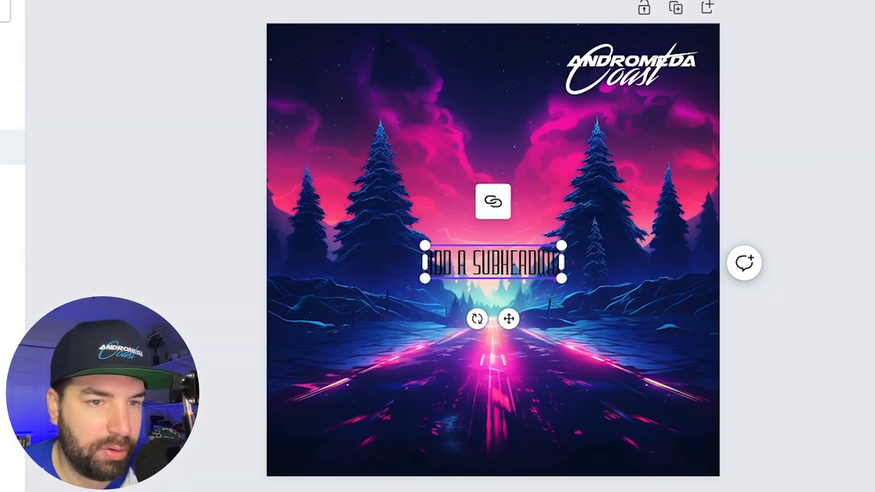
scroll(12, 182, "down", 3)
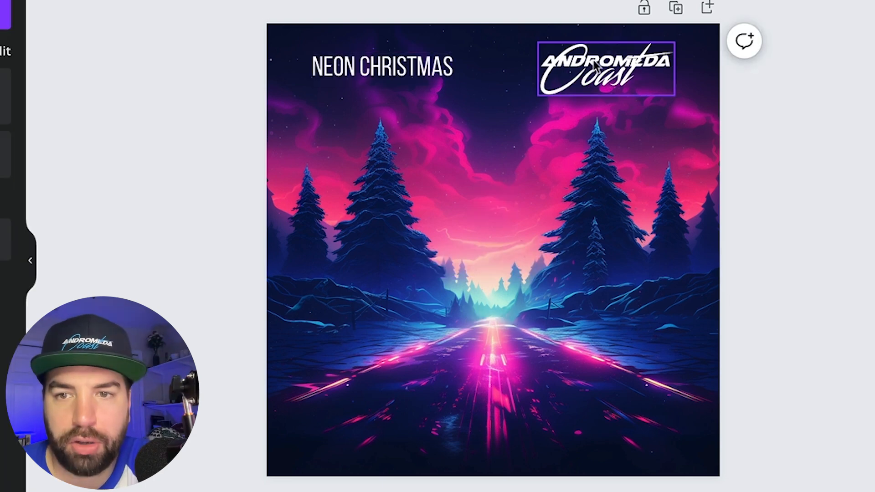
- Examine the photo effects and filters available for the Andromeda Coast logo
left_click(595, 64)
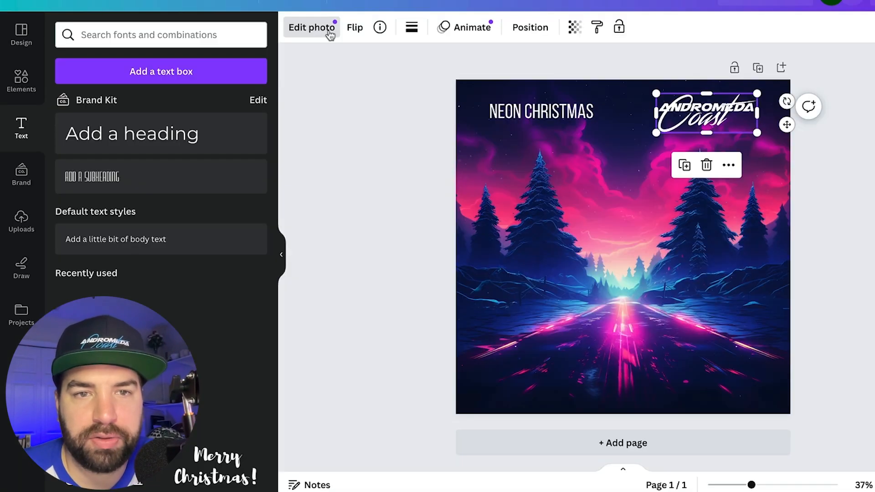
left_click(330, 31)
scroll(104, 262, "down", 3)
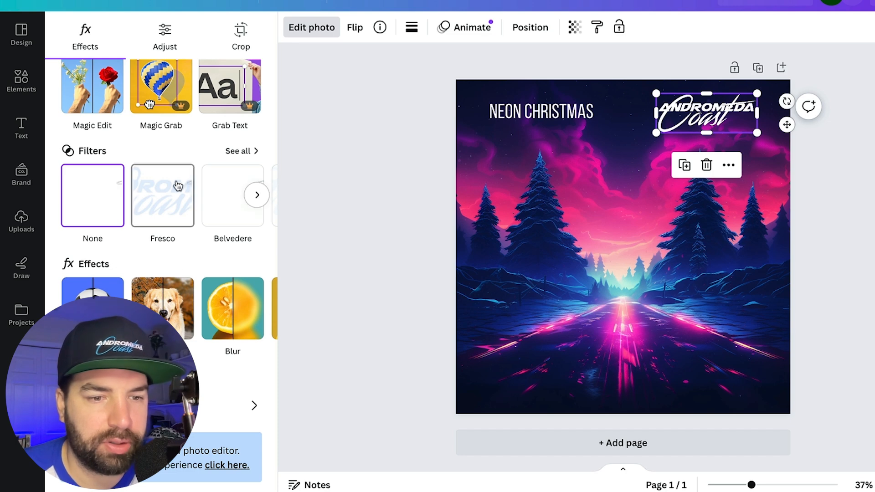
- Try the Lift text effect at increased intensity and the Neon effect on the NEON CHRISTMAS title
left_click(542, 111)
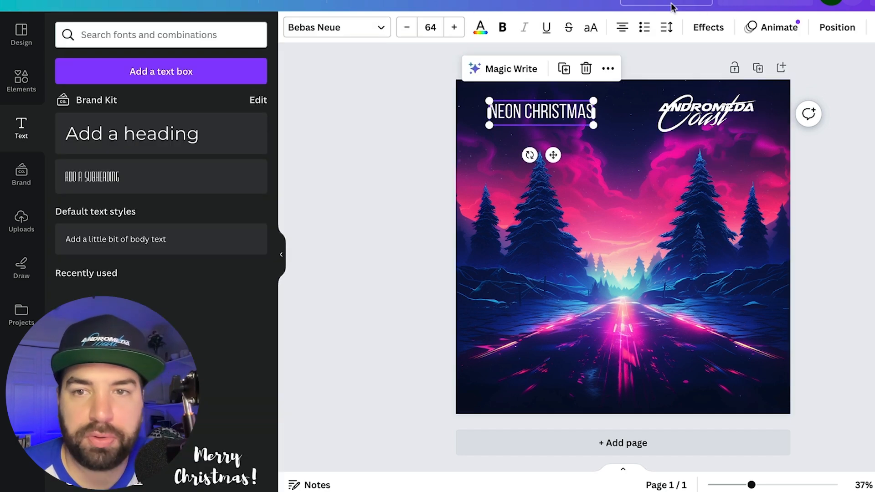
left_click(709, 27)
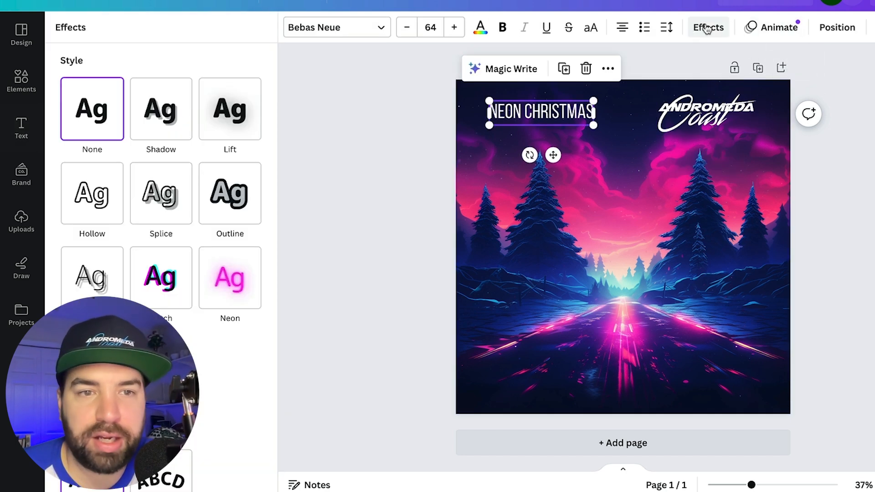
left_click(229, 109)
left_click_drag(164, 193, 262, 193)
scroll(227, 319, "down", 1)
left_click(228, 328)
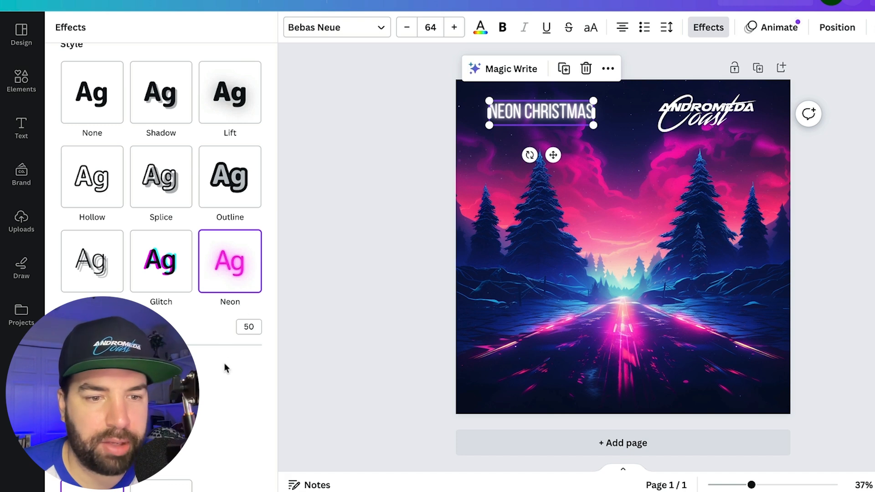
- Try the Glitch, Echo, Shadow and Lift text effects on the title, and Neon at intensity 47
scroll(224, 366, "down", 2)
scroll(225, 366, "up", 2)
left_click(169, 277)
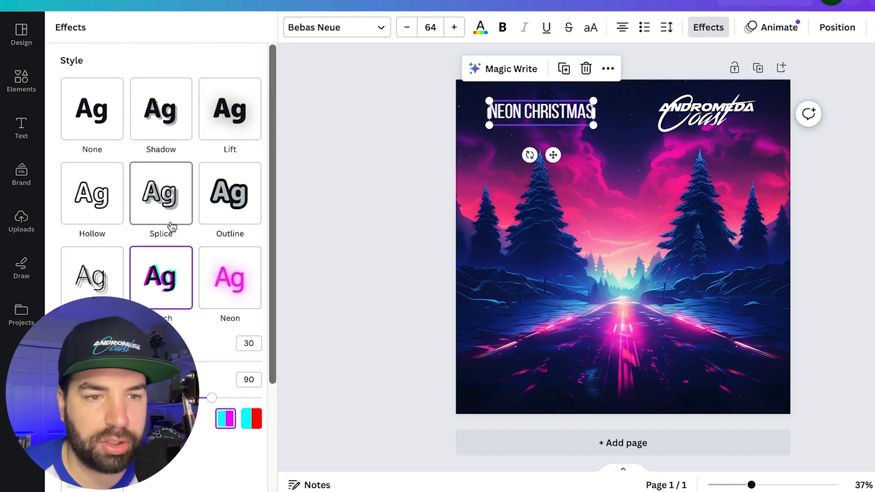
left_click(94, 274)
left_click(143, 108)
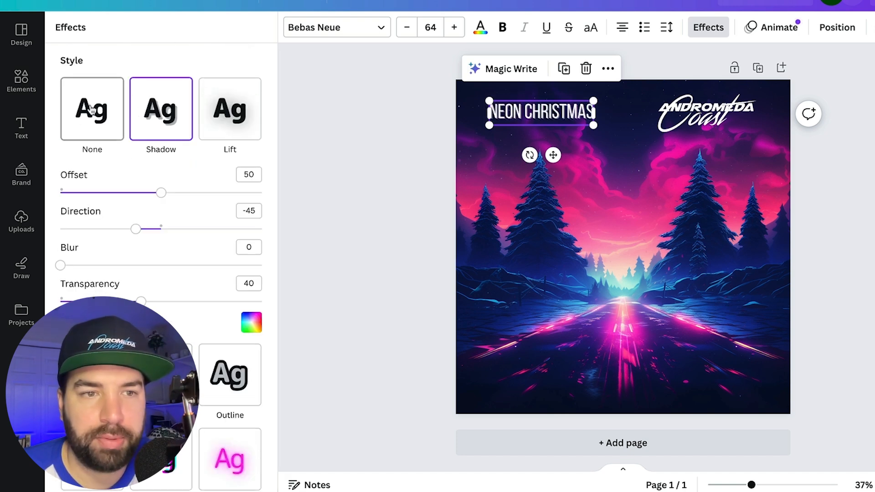
left_click(151, 110)
left_click(237, 114)
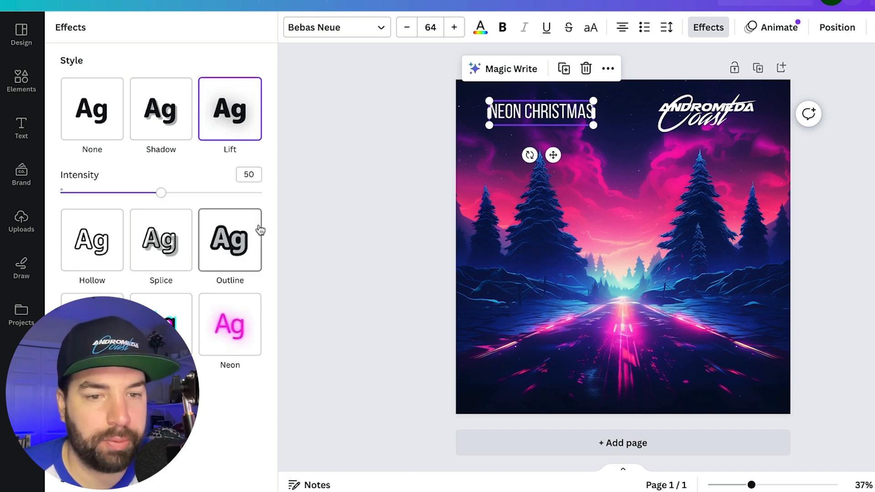
left_click(231, 324)
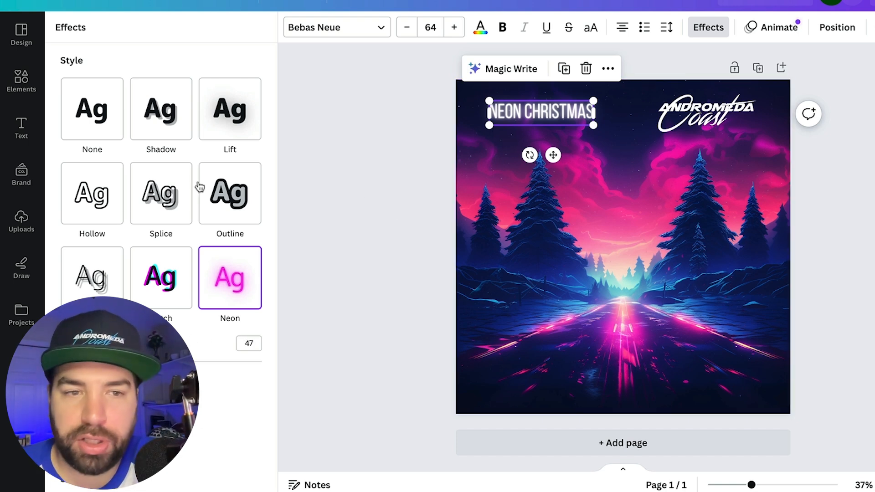
- Apply the Lift text effect to the NEON CHRISTMAS title and raise its intensity above 50
left_click(234, 115)
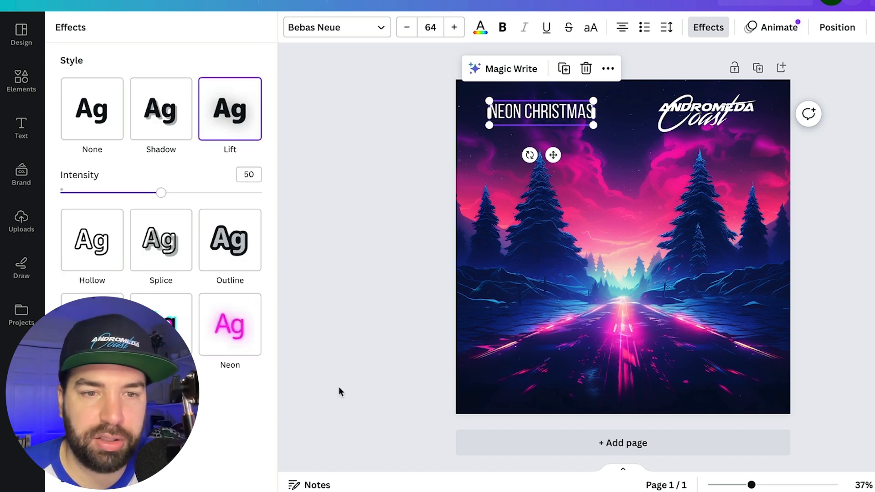
left_click_drag(161, 193, 221, 192)
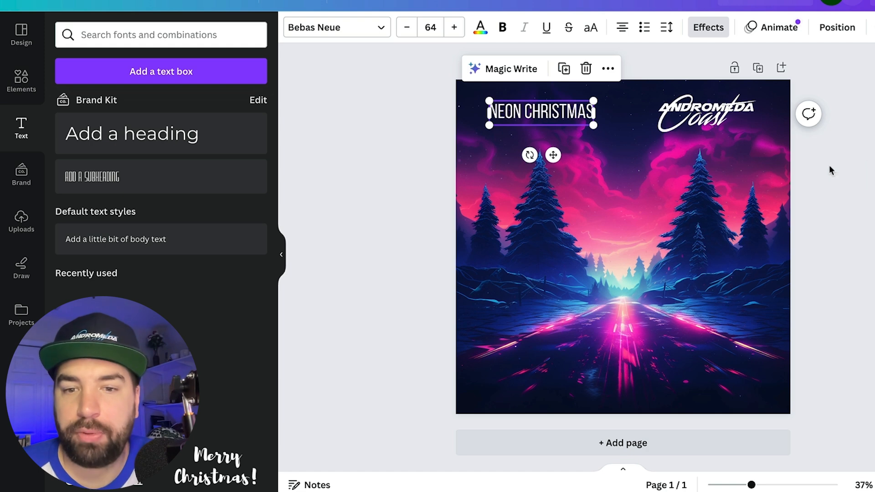
left_click(842, 209)
- Try the Fresco and Belvedere filters on the forest background artwork and apply the Aero filter at full intensity
left_click(769, 224)
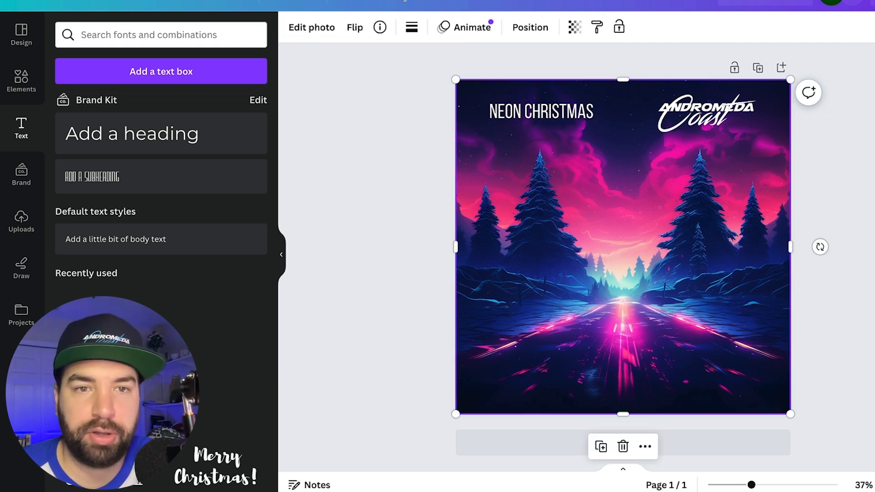
left_click(312, 28)
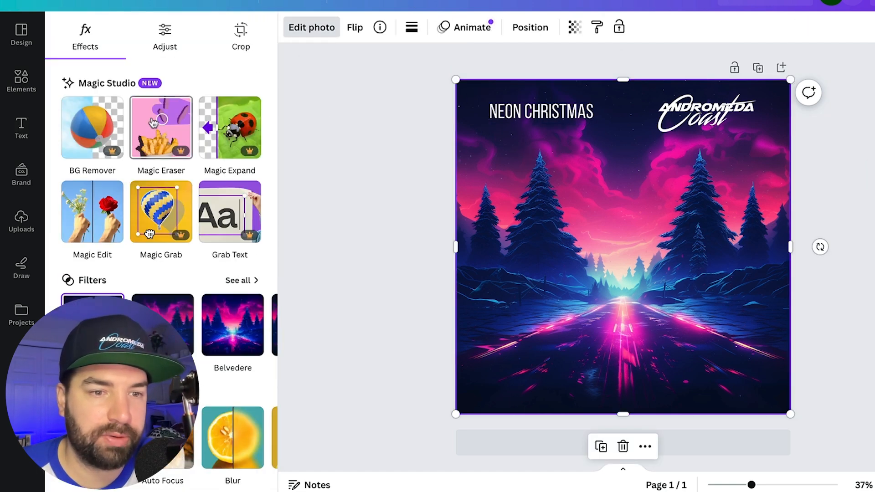
scroll(153, 122, "down", 2)
left_click(153, 265)
left_click(223, 275)
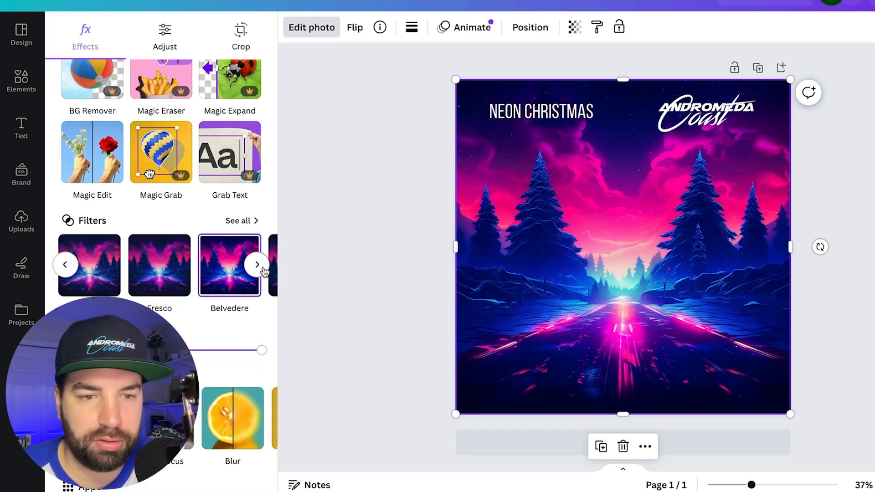
left_click(263, 271)
scroll(235, 348, "down", 4)
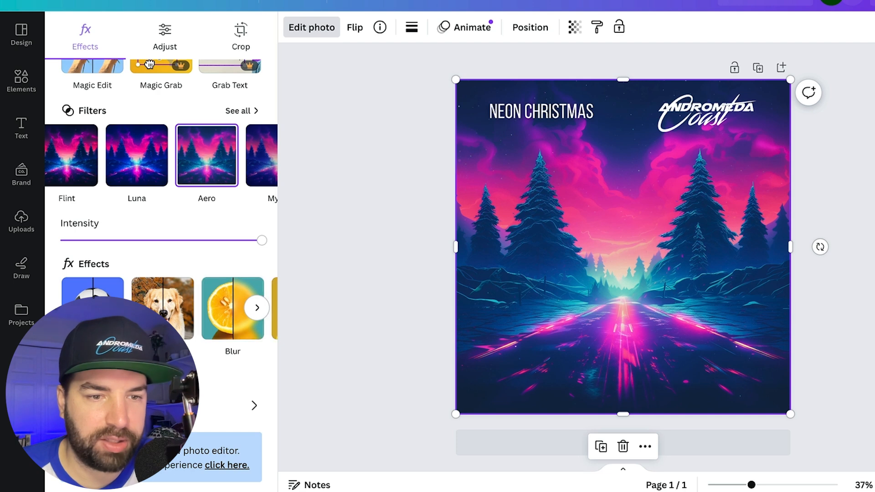
scroll(225, 275, "up", 5)
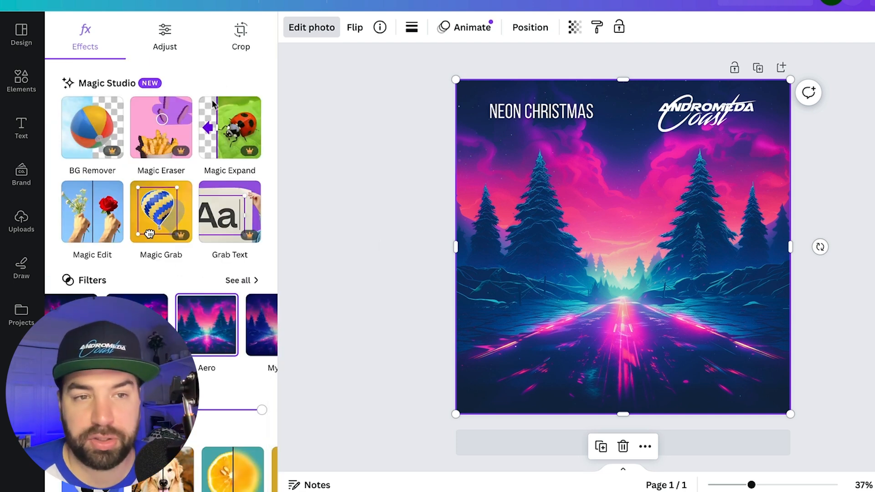